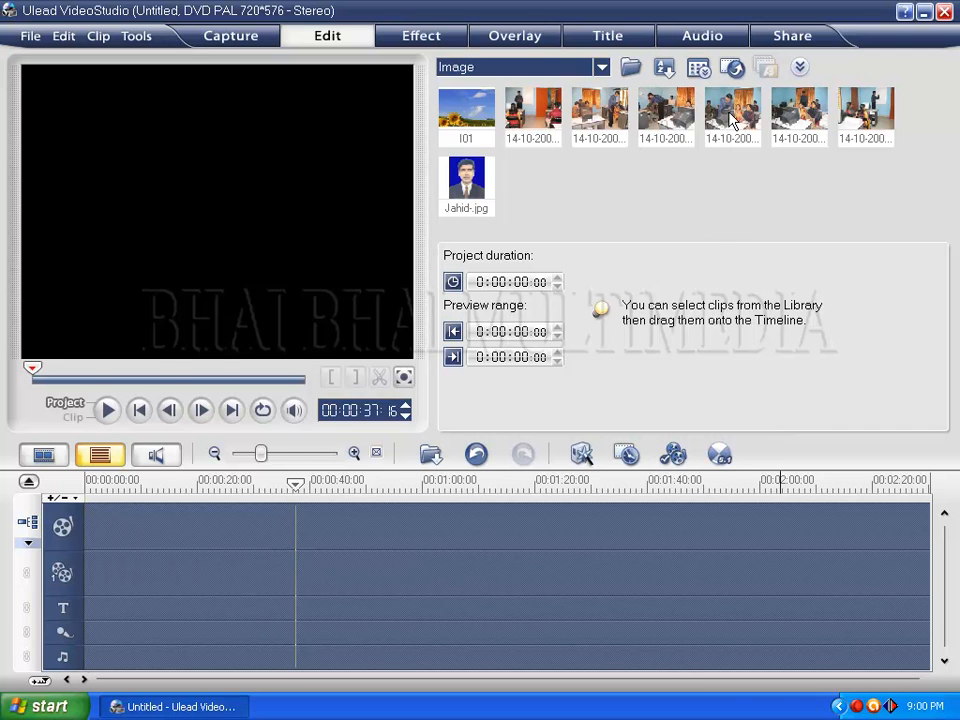
- Add the photo 14-10-2009 039.jpg to the start of the video track and stretch it to about 5 minutes 12 seconds
drag(705, 125, 135, 538)
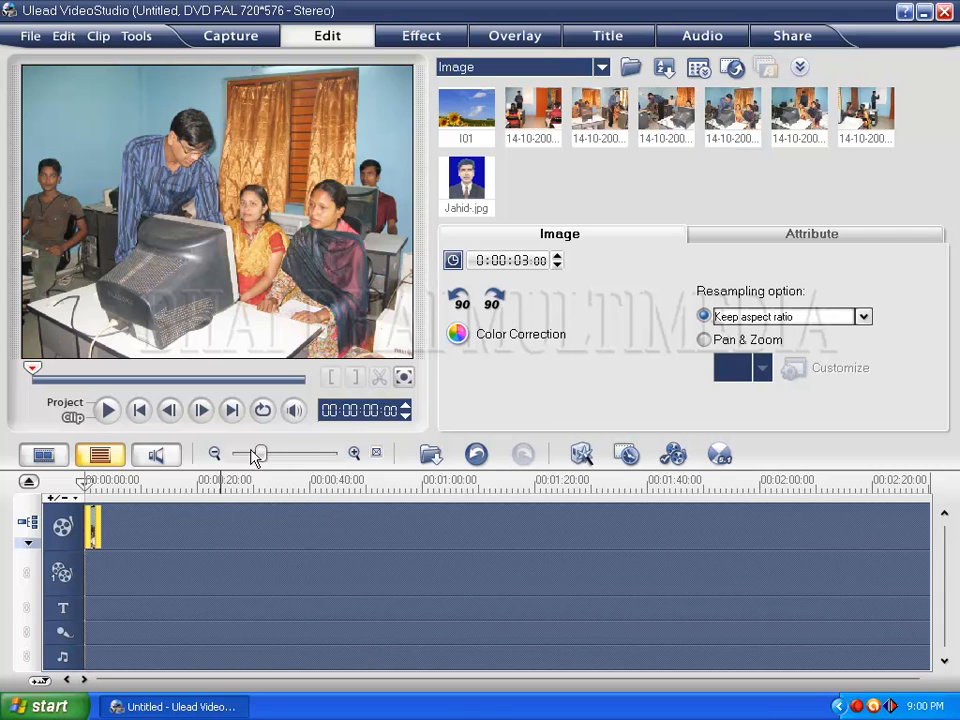
drag(261, 456, 247, 456)
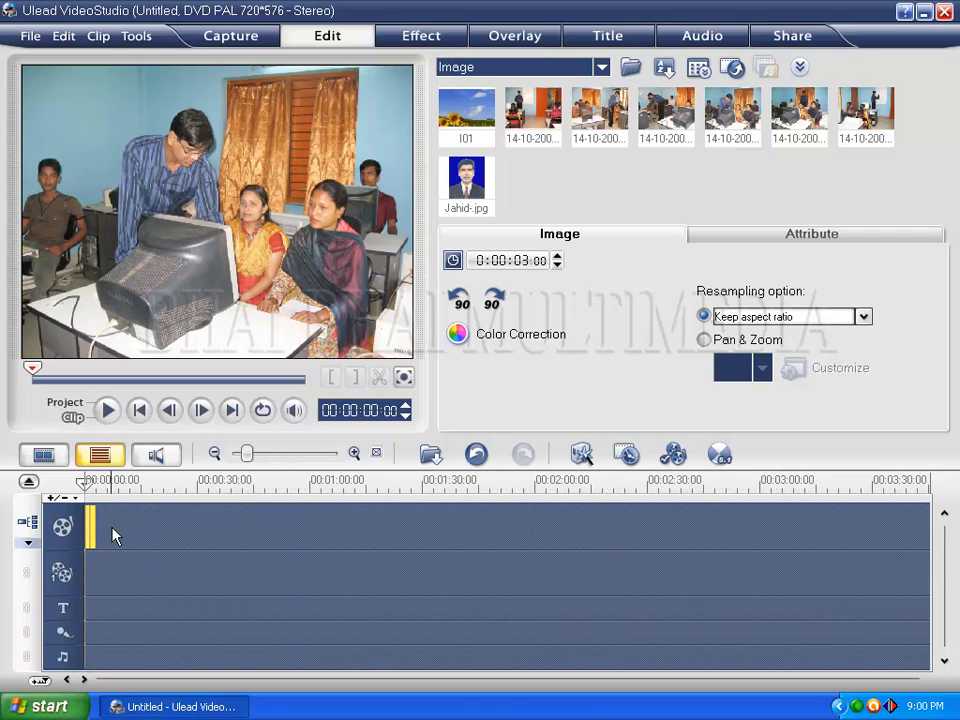
drag(95, 527, 784, 529)
drag(246, 455, 241, 455)
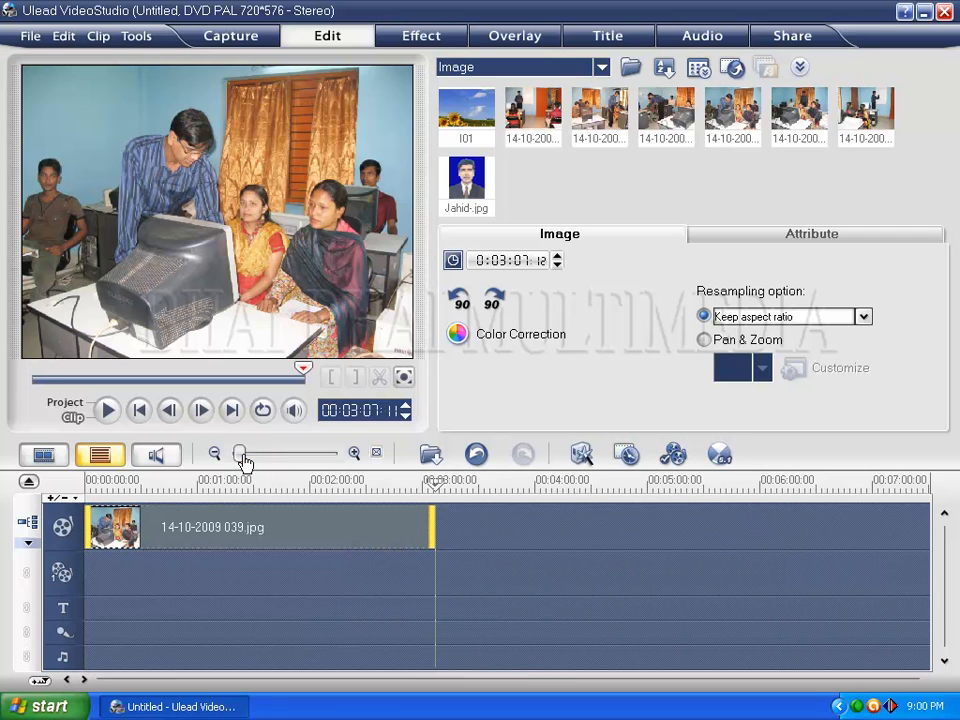
drag(433, 527, 672, 530)
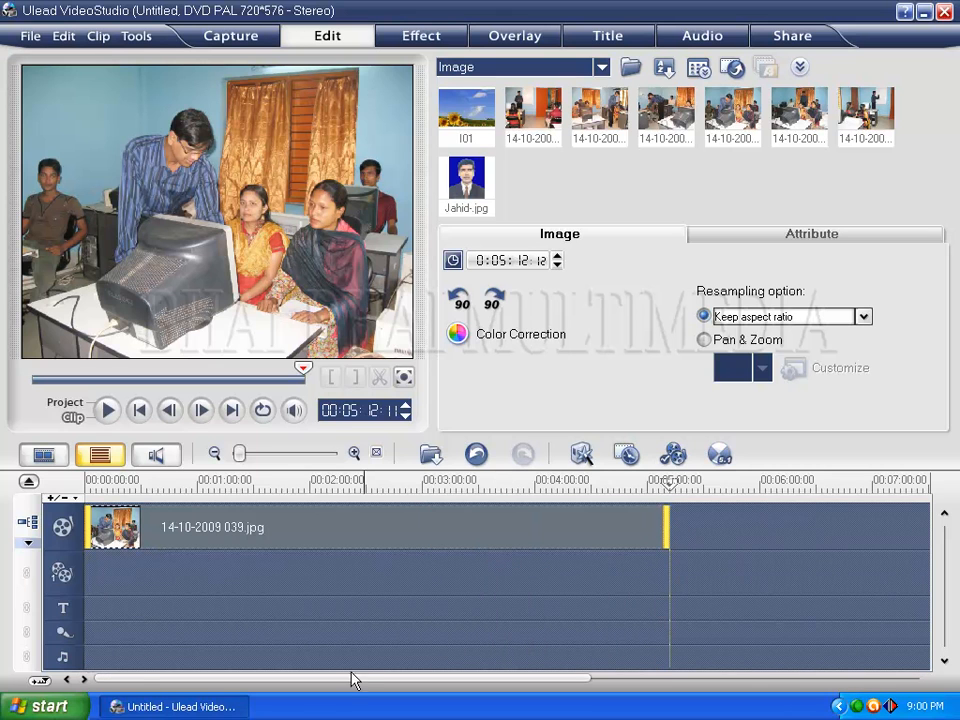
scroll(482, 521, down, 3)
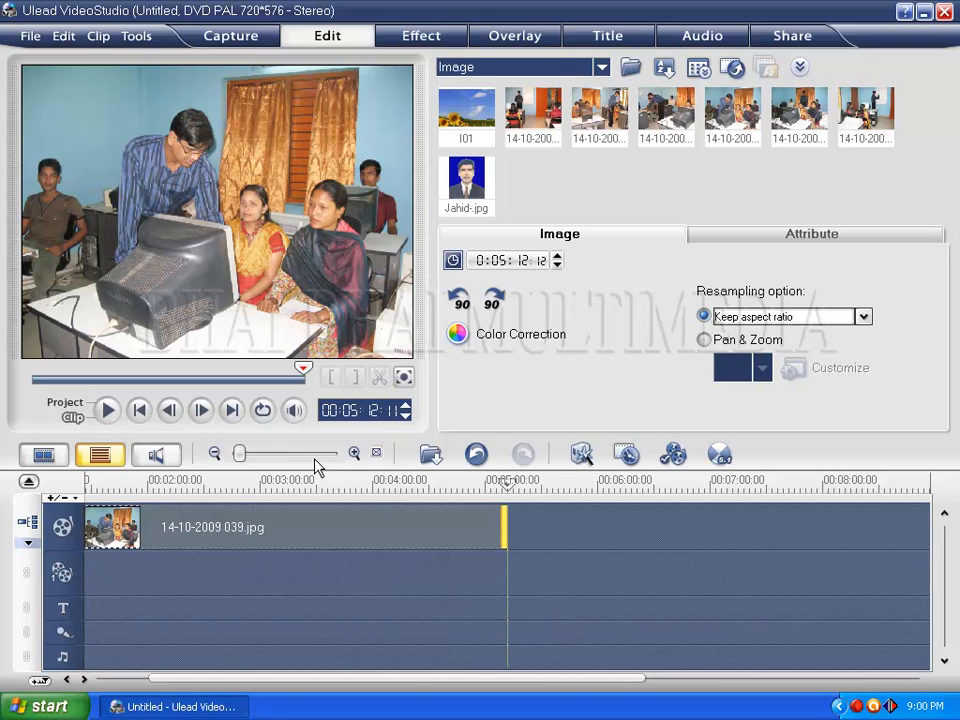
- Place the portrait image on the overlay track at about 0:56 and set its duration to 10 seconds
click(472, 195)
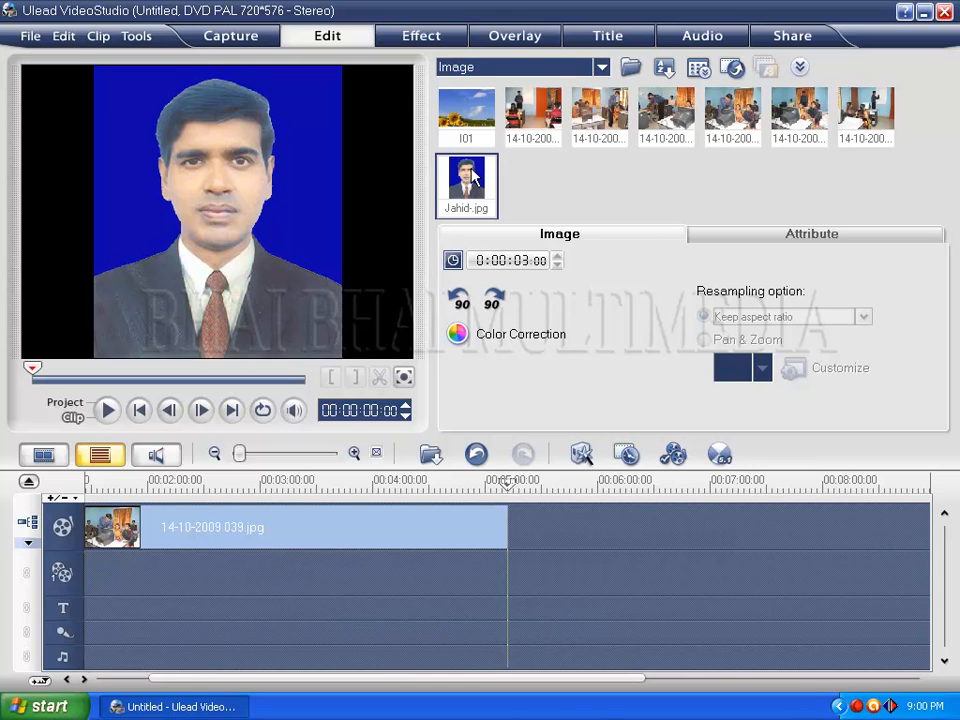
mouse_move(475, 178)
mouse_down()
mouse_move(435, 245)
mouse_move(171, 561)
mouse_move(107, 578)
mouse_up()
drag(241, 456, 292, 455)
drag(524, 578, 180, 592)
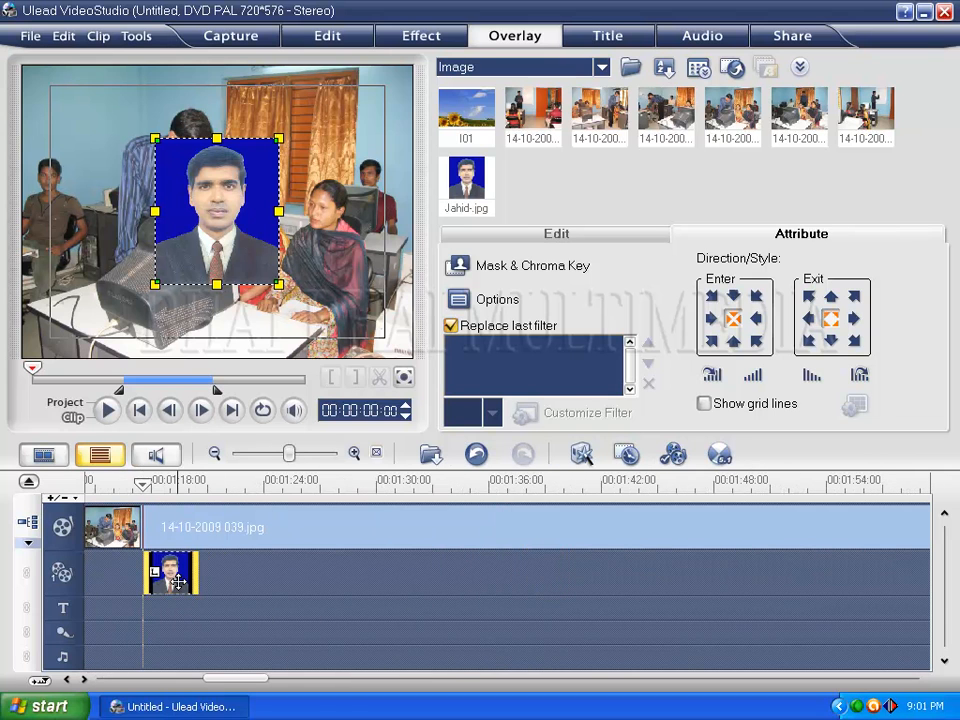
click(548, 236)
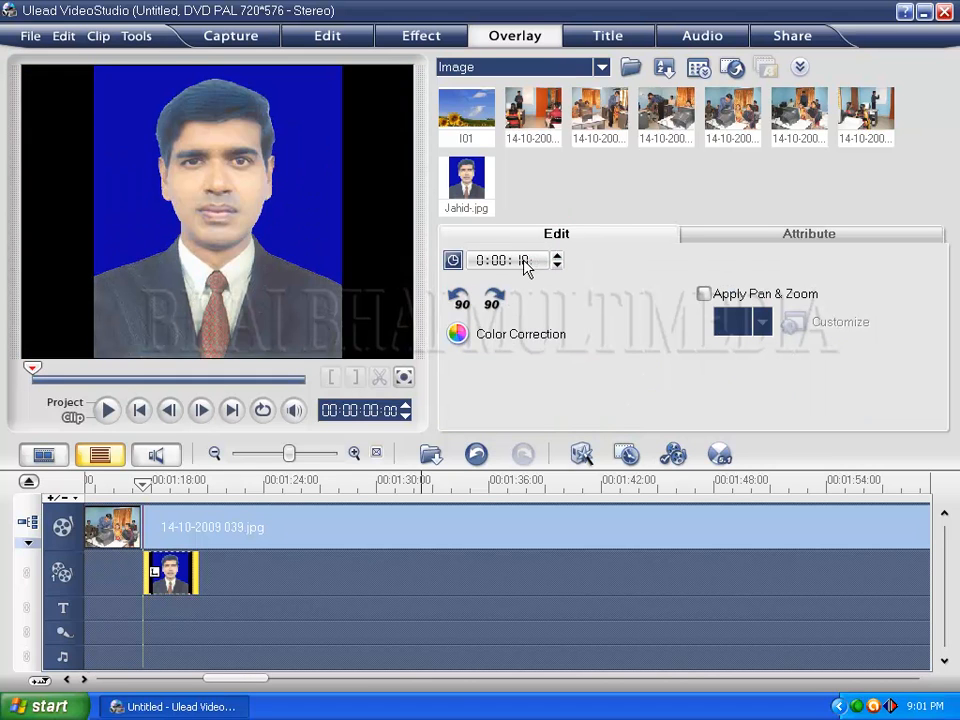
key(Return)
click(229, 165)
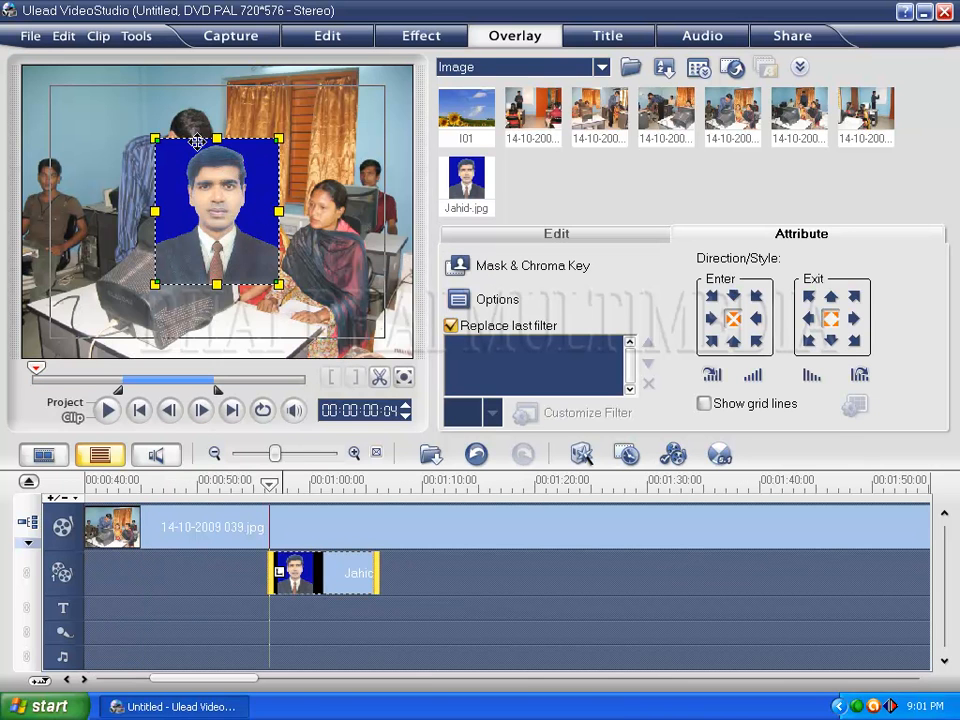
- Key out the portrait's blue background using Chroma Key with similarity 30, and shrink the overlay into the lower-left corner of the frame
click(460, 268)
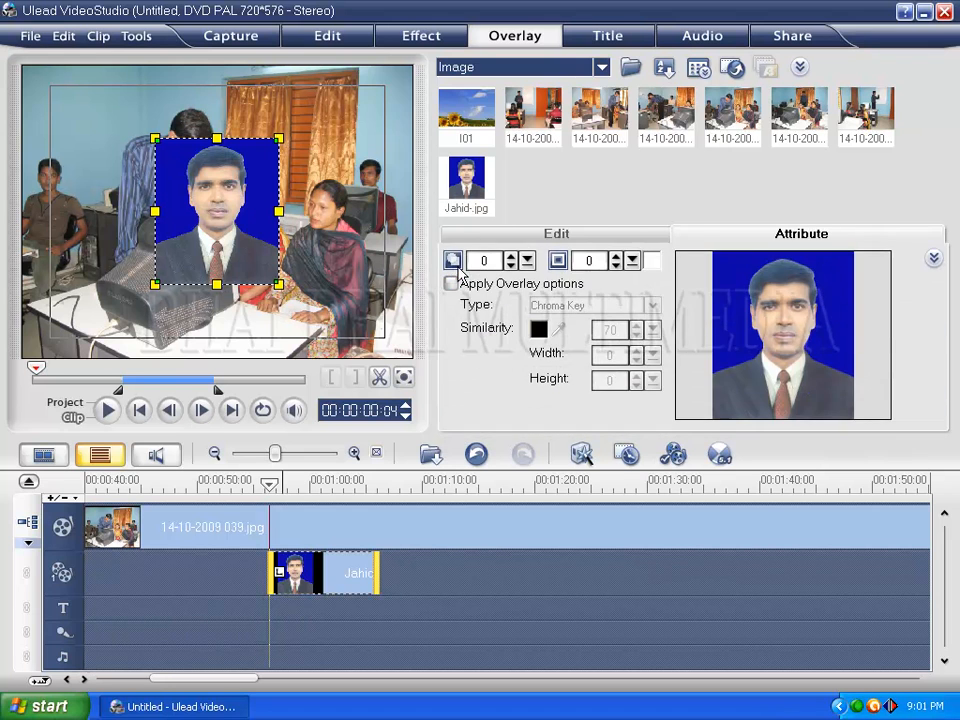
click(447, 283)
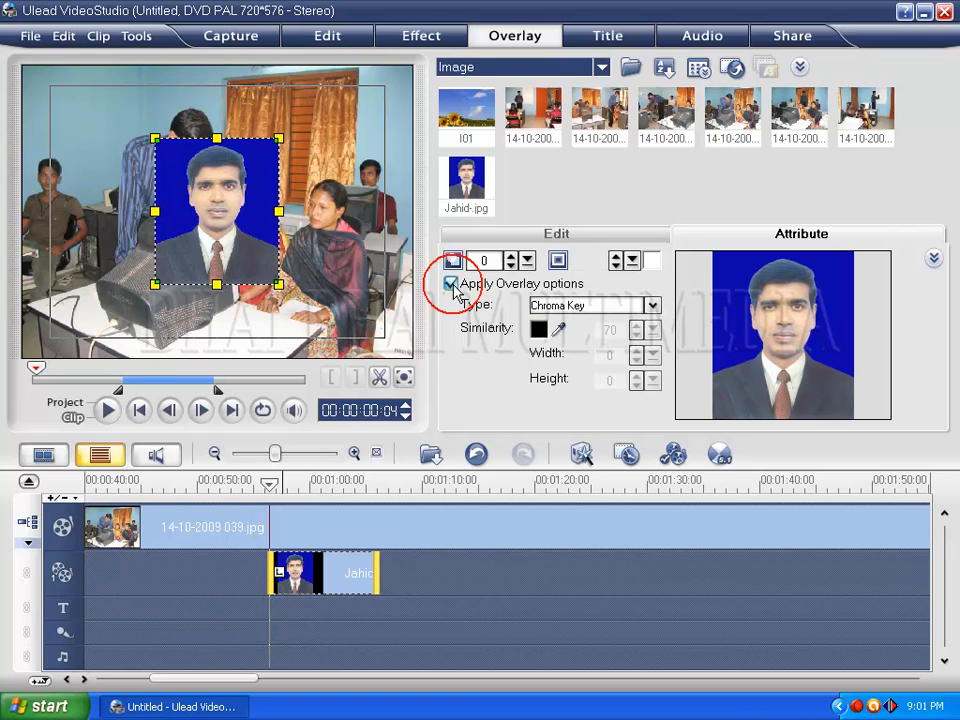
click(560, 333)
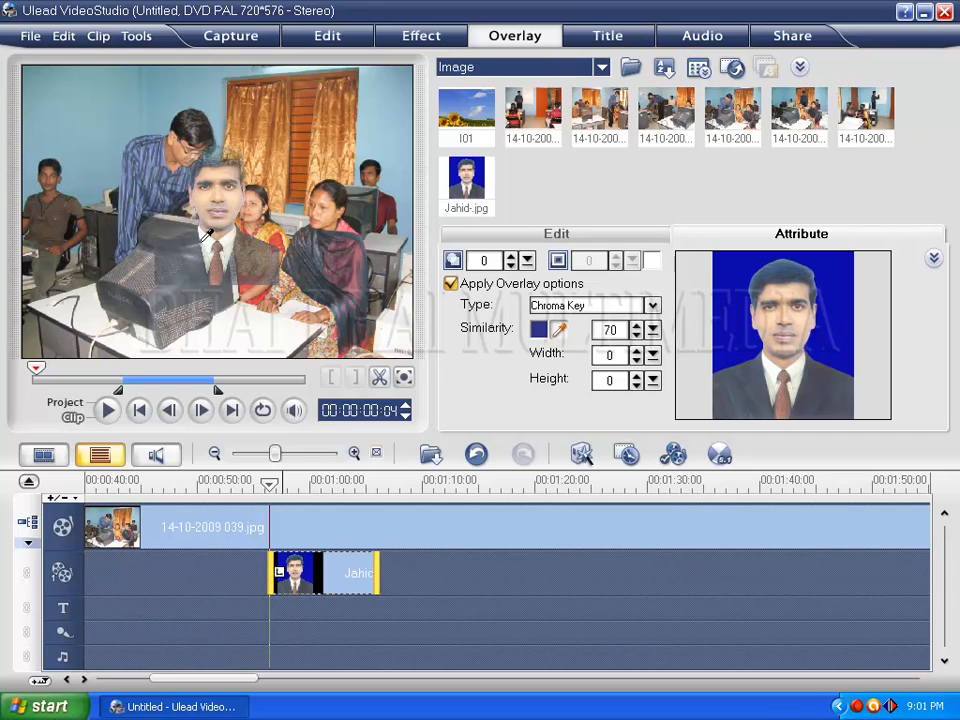
double_click(607, 330)
text(30)
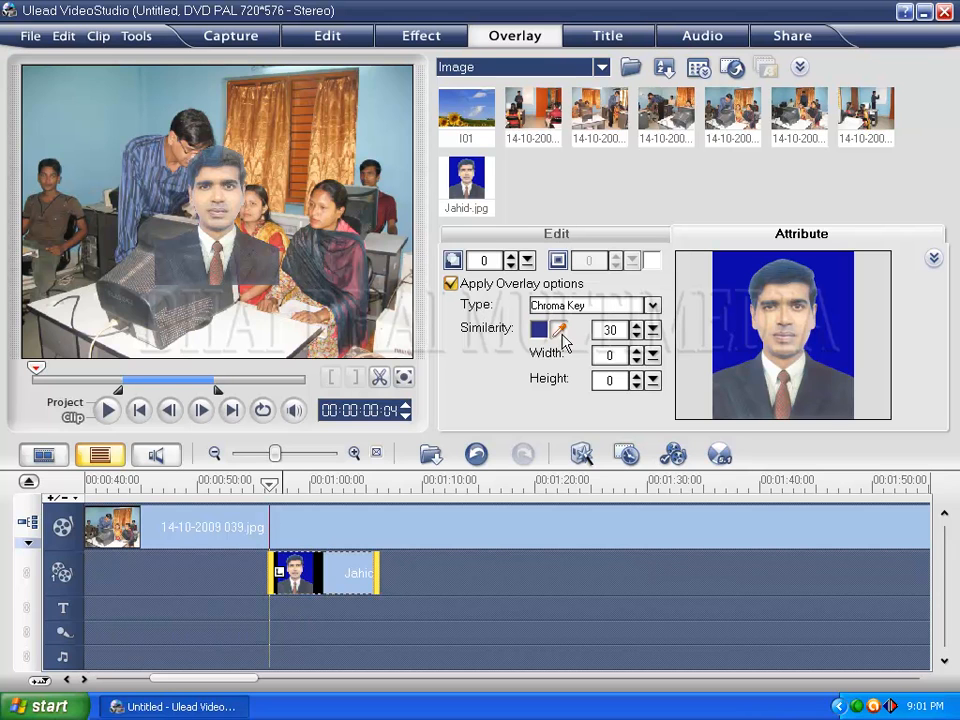
click(561, 331)
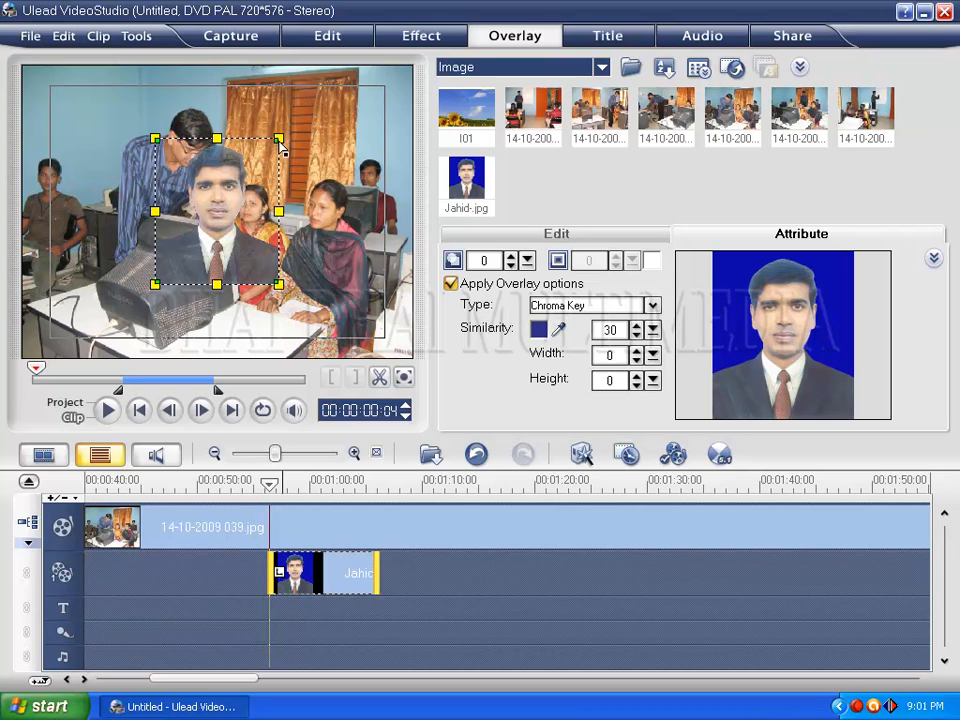
drag(279, 139, 62, 314)
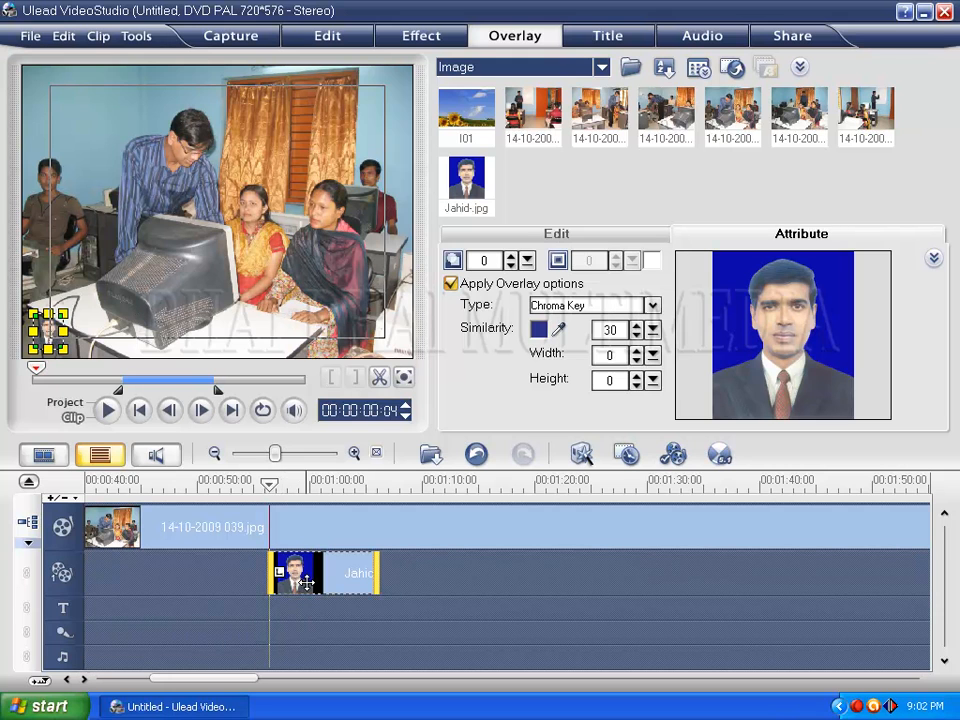
- Store the edited portrait overlay in the library and place two copies on the overlay track at about 1:19 and 1:35
drag(317, 581, 525, 572)
click(533, 195)
drag(533, 195, 718, 578)
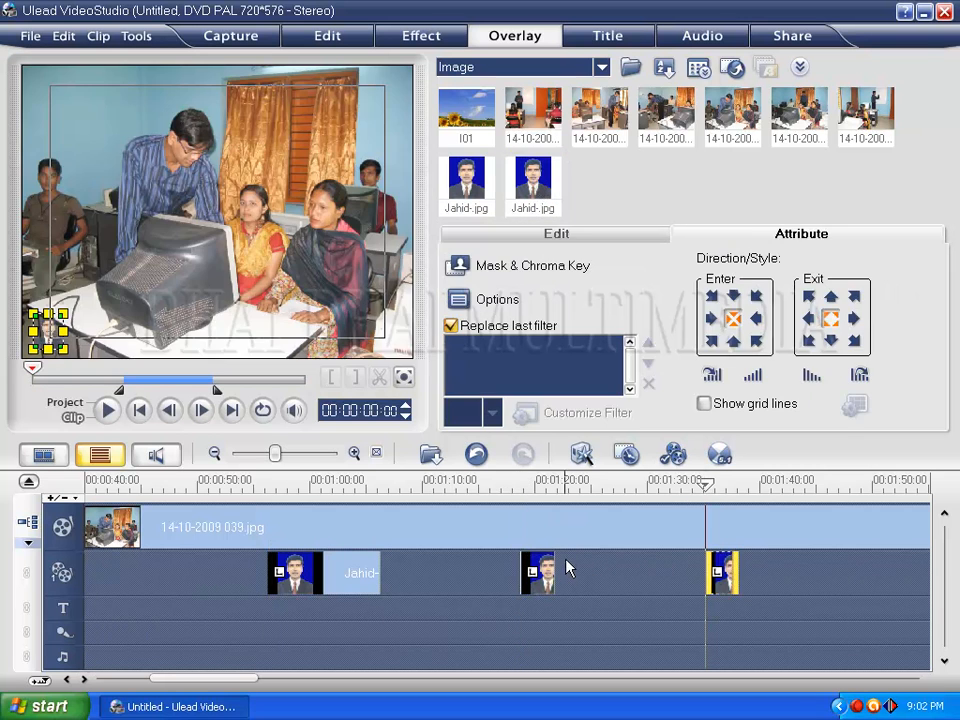
- Set both portrait copies to 10 seconds and shift the second overlay clip to start at about 1:16
click(543, 572)
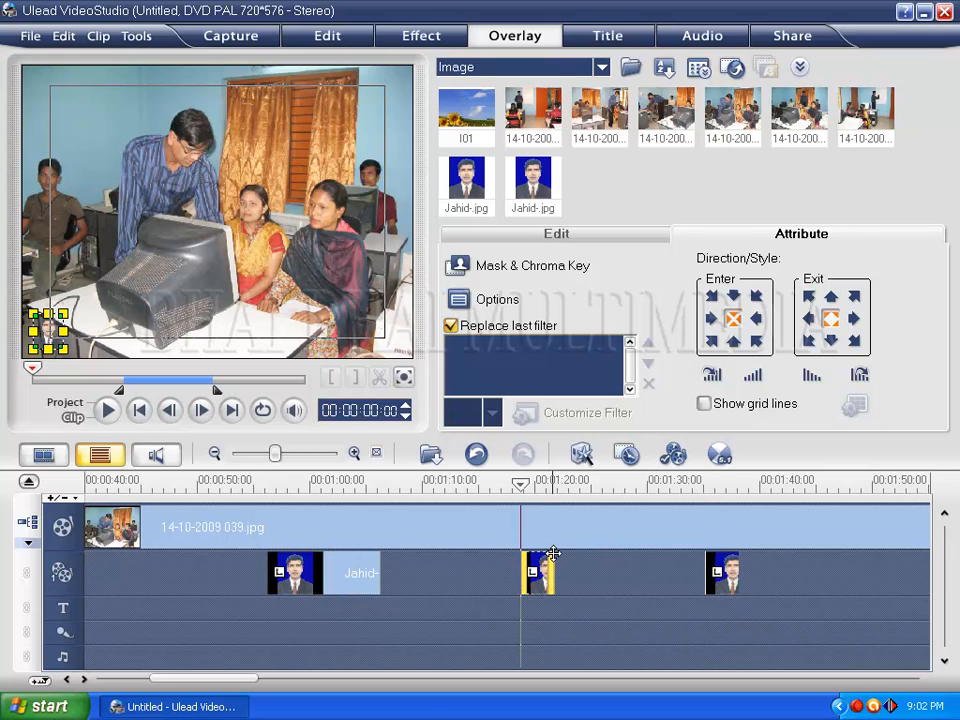
click(528, 233)
click(514, 259)
text(10)
key(Return)
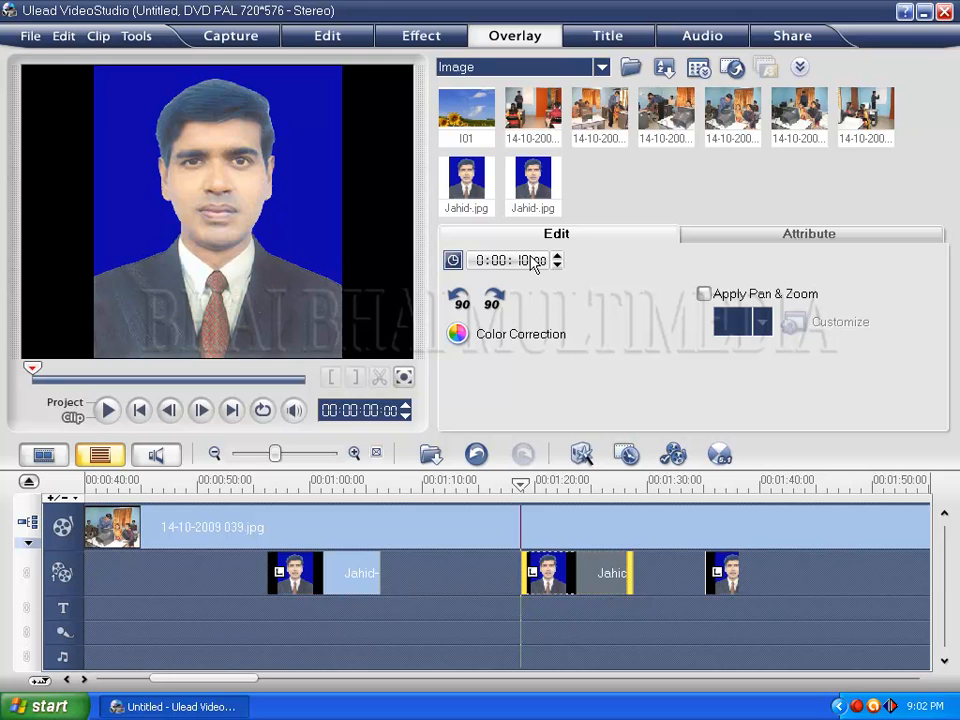
click(710, 570)
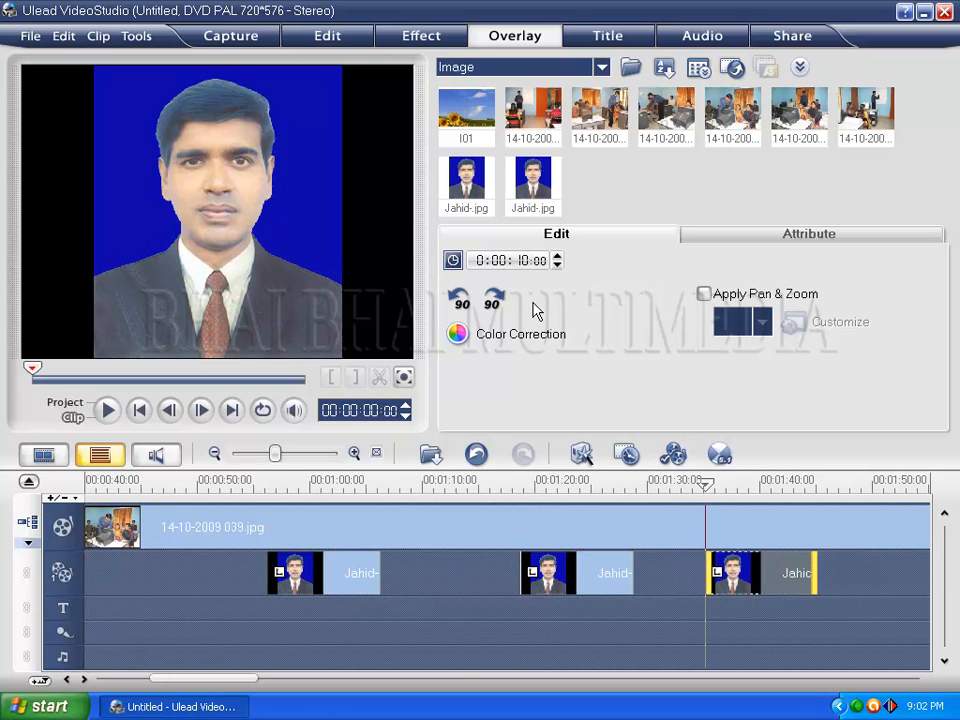
click(570, 580)
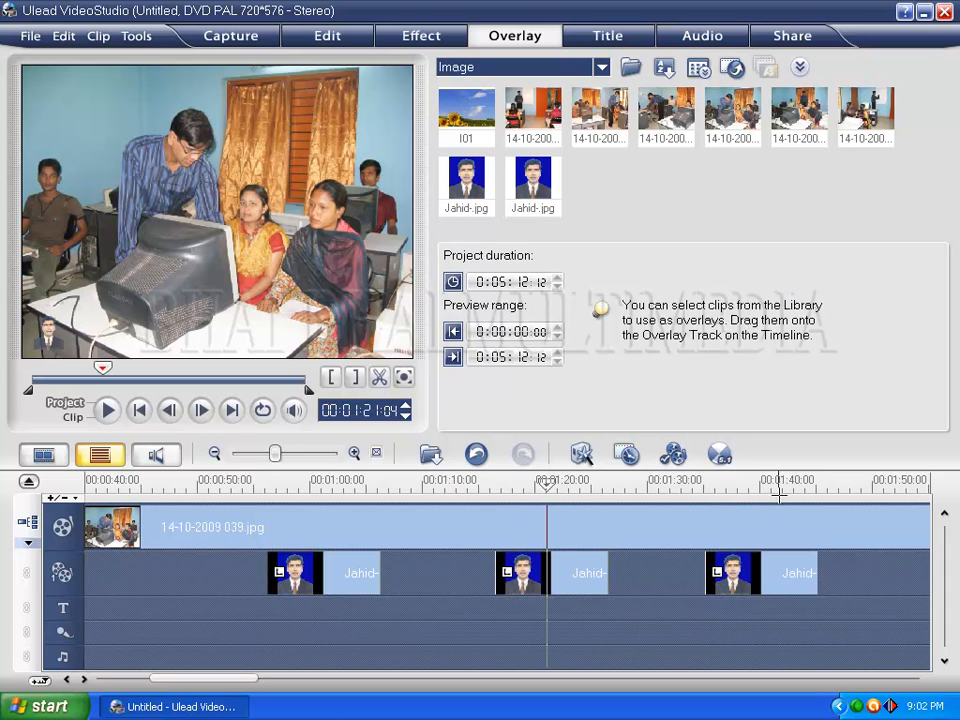
click(778, 487)
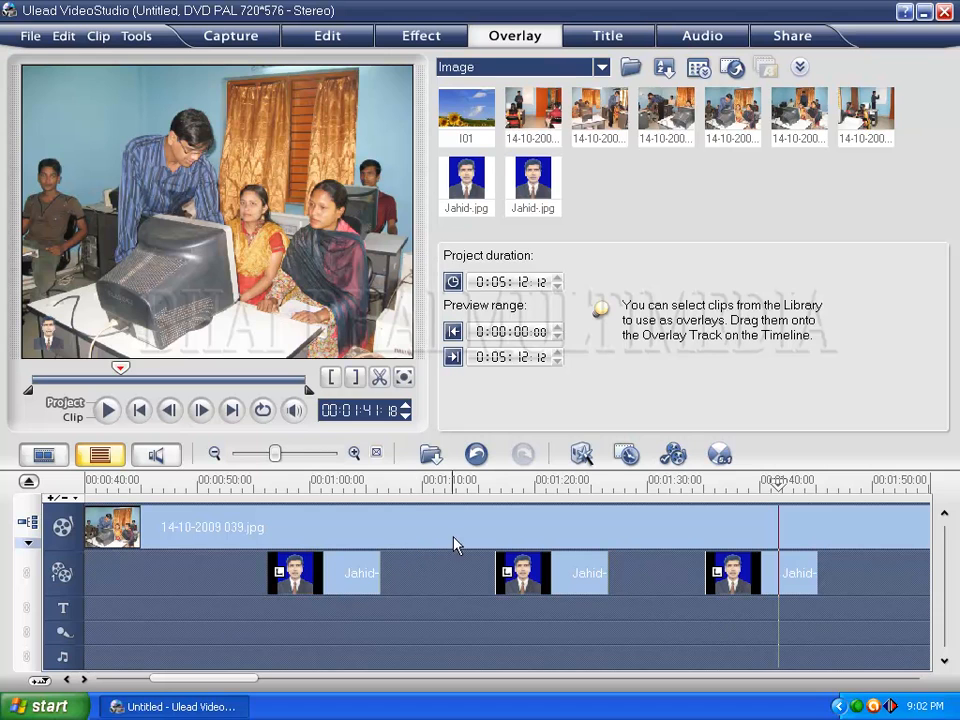
- Apply fade-in and fade-out motion to the first portrait overlay
click(332, 564)
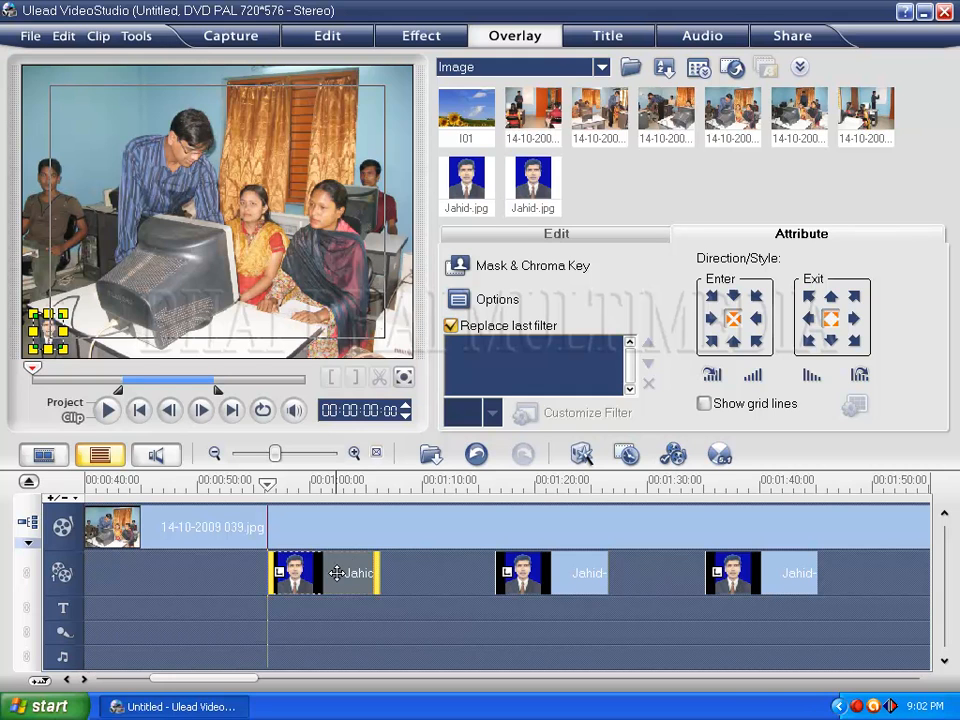
click(752, 378)
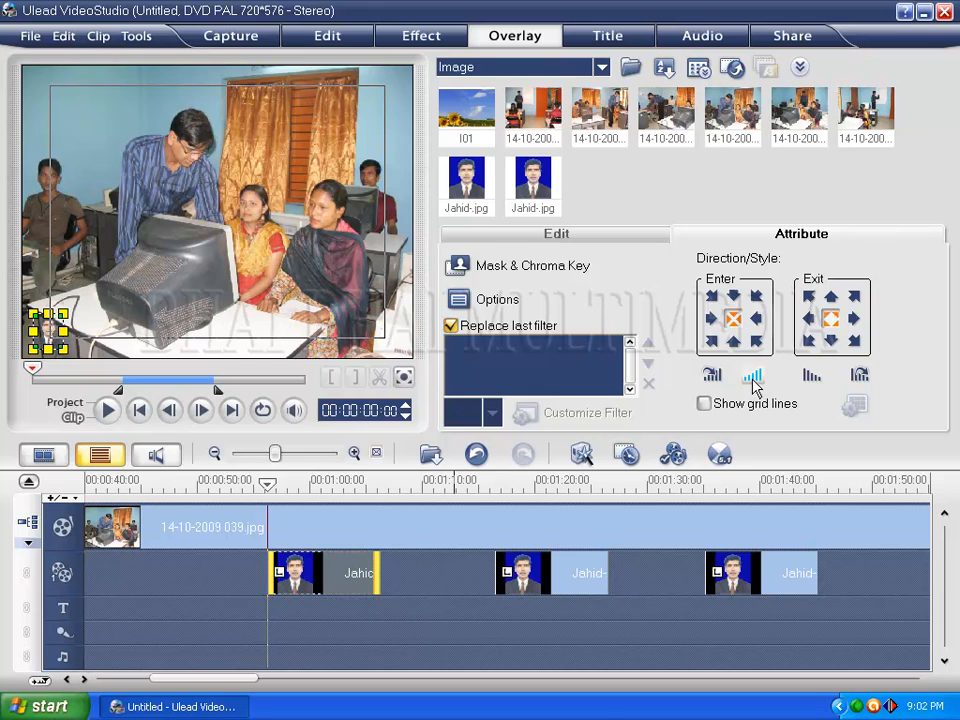
click(752, 378)
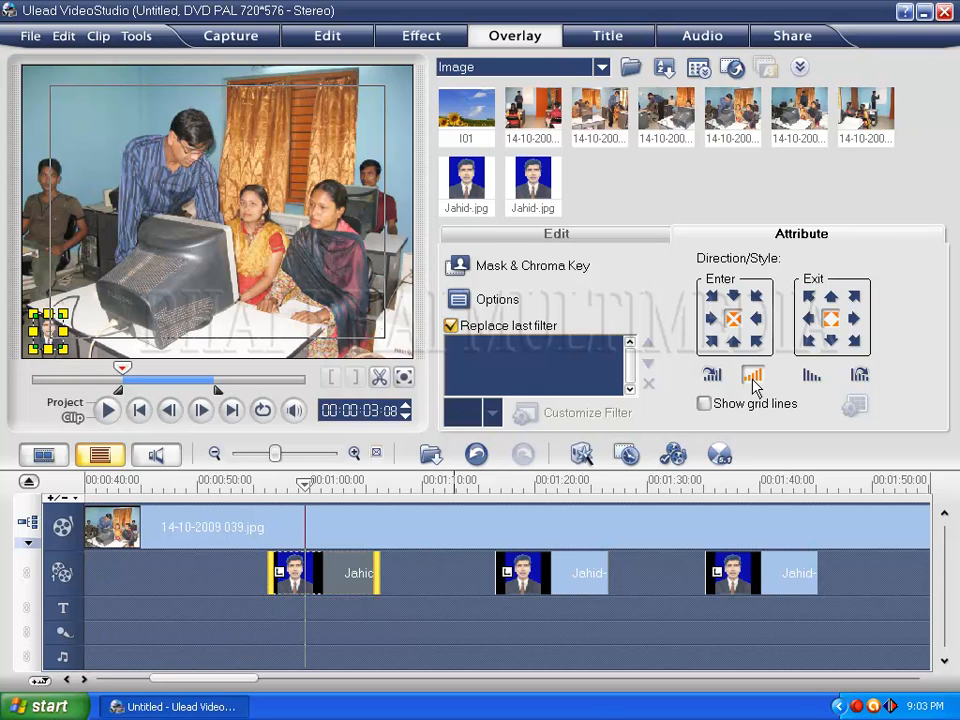
click(812, 377)
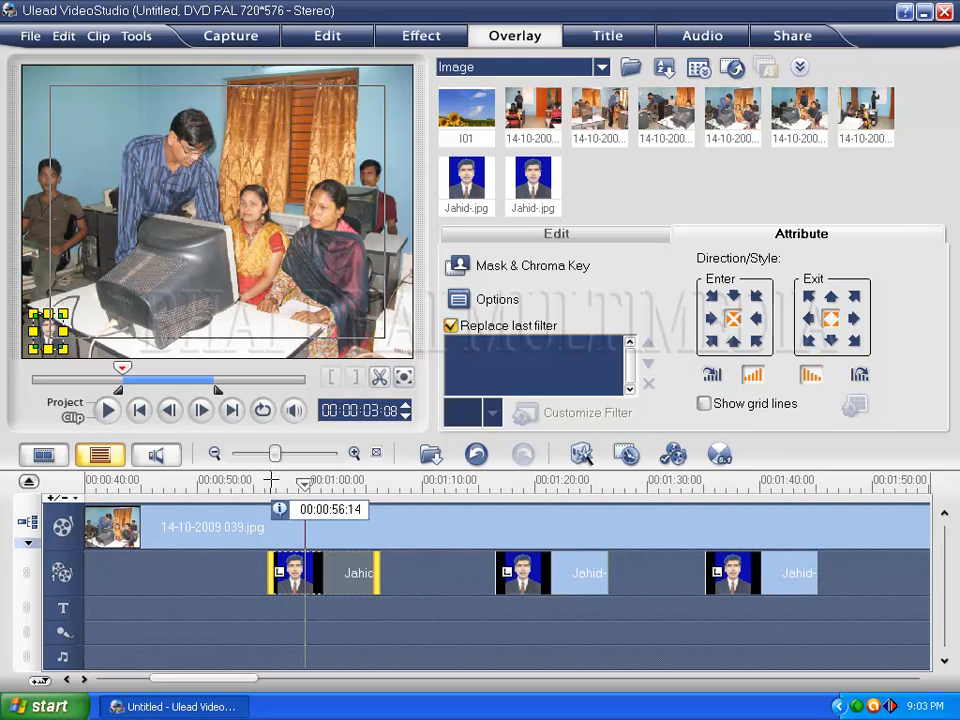
- Make the second portrait overlay enter from the left side and exit to the left side
click(534, 582)
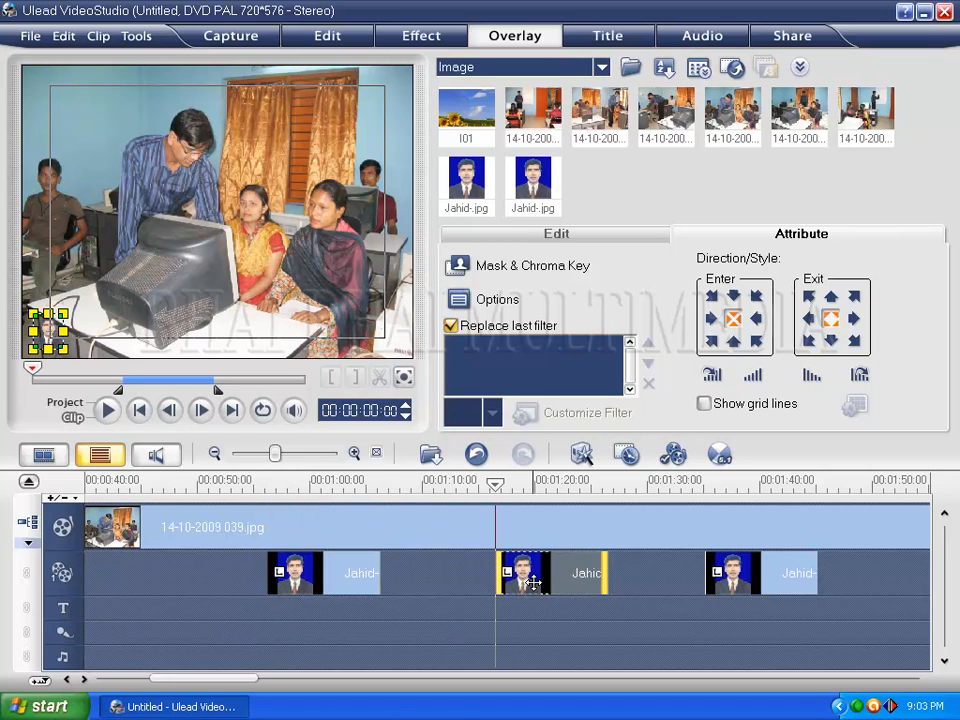
click(710, 318)
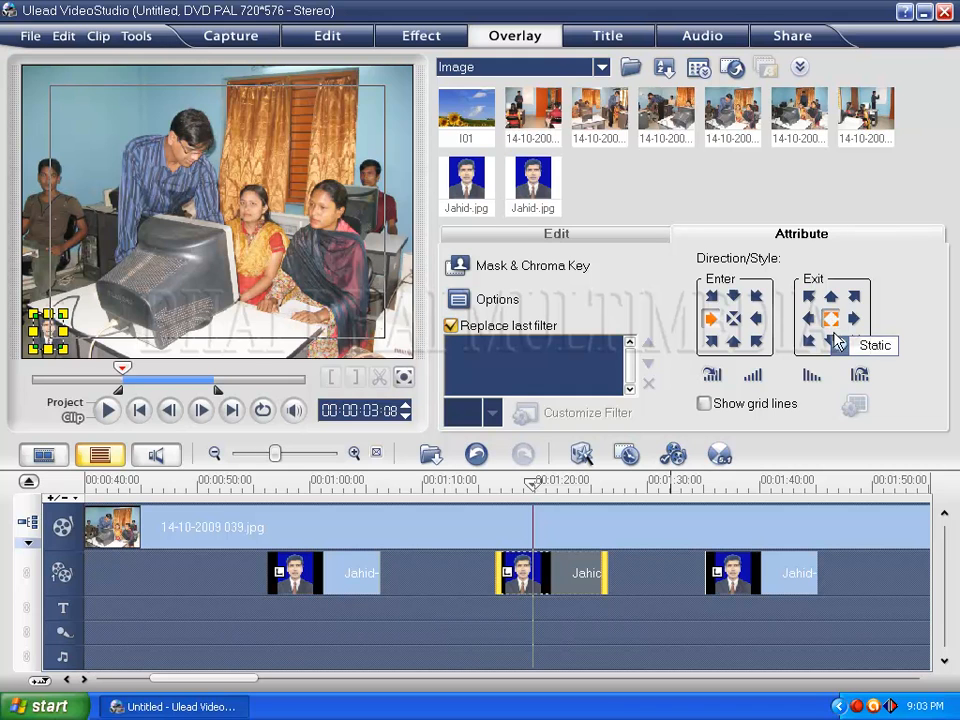
click(810, 320)
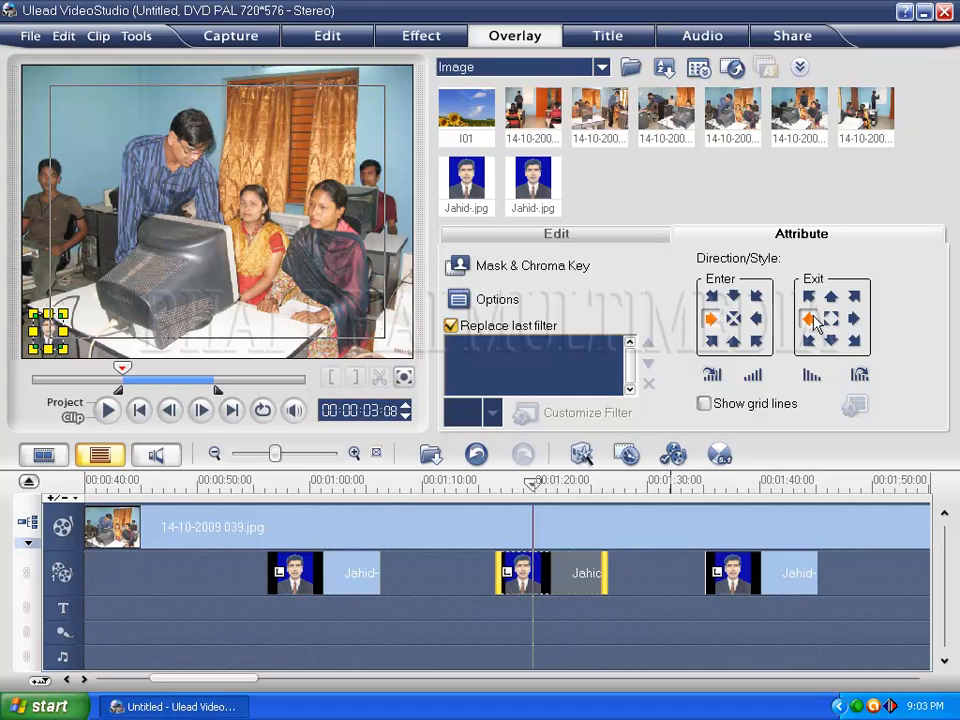
- Make the third portrait overlay enter from the bottom and exit to the bottom
click(762, 578)
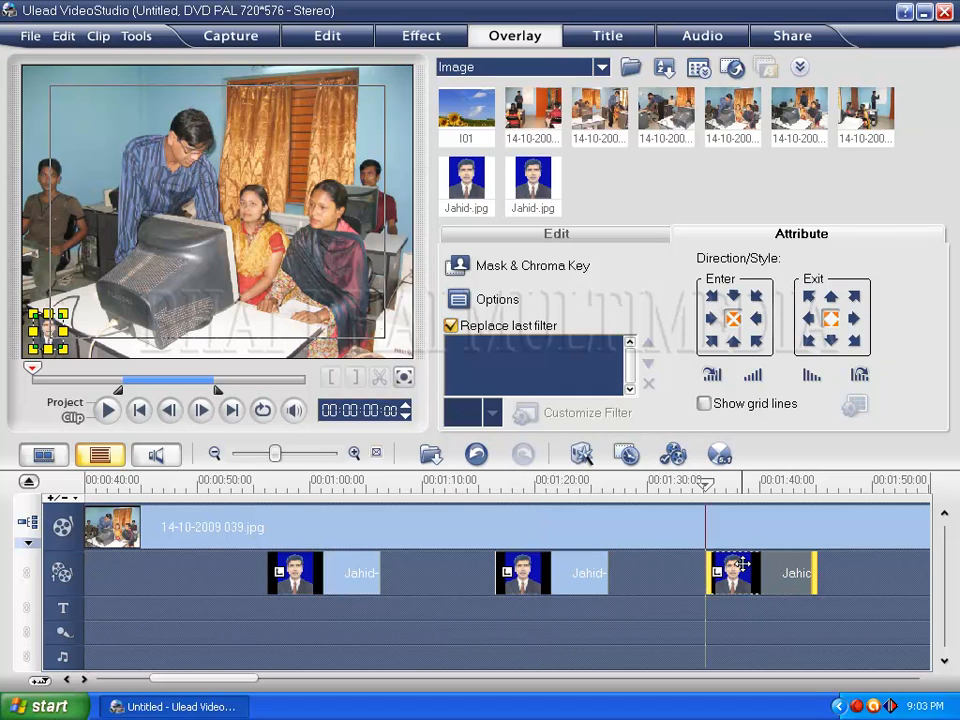
click(733, 342)
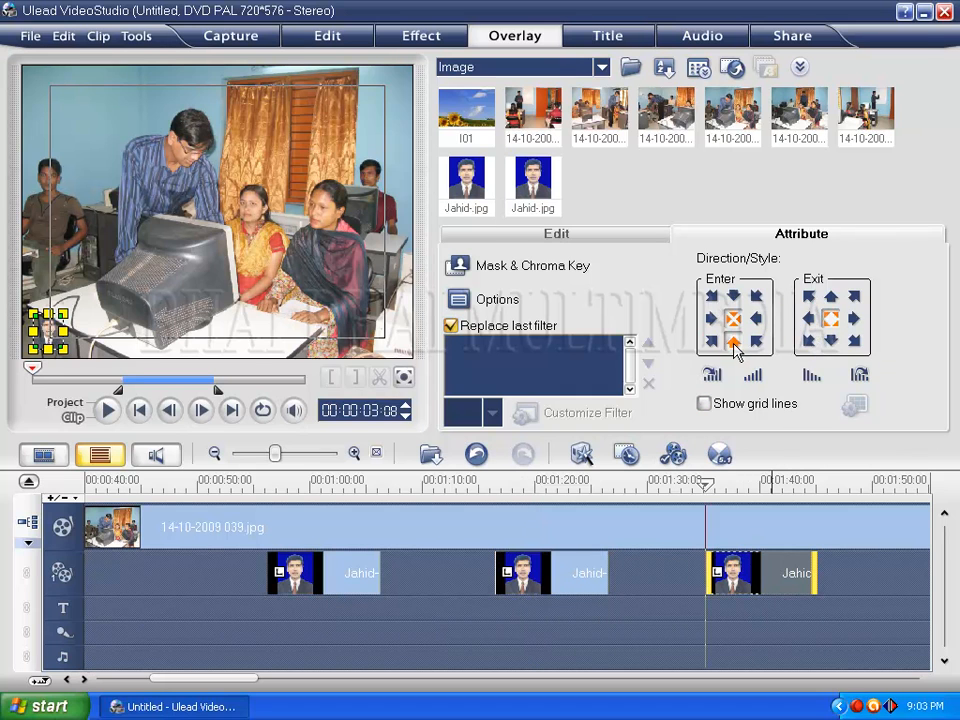
click(830, 342)
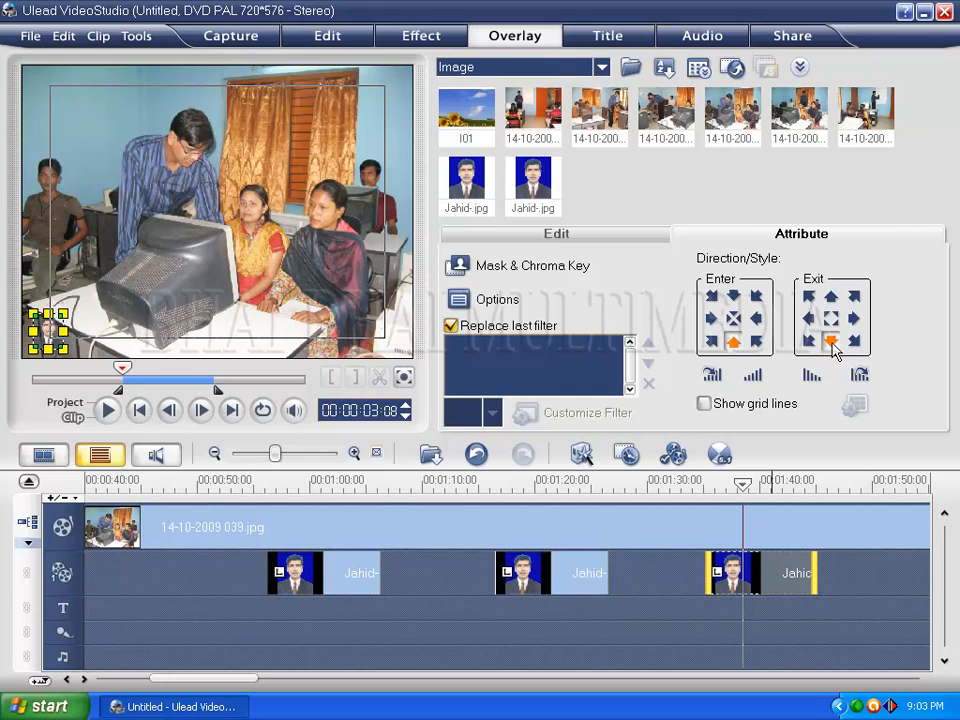
click(296, 618)
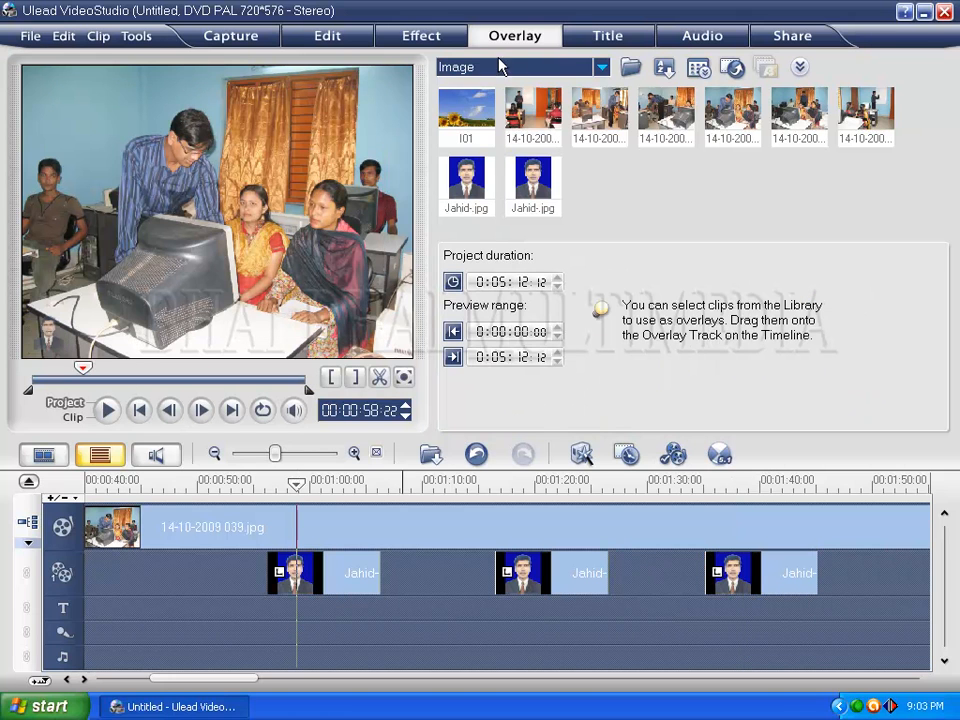
click(607, 36)
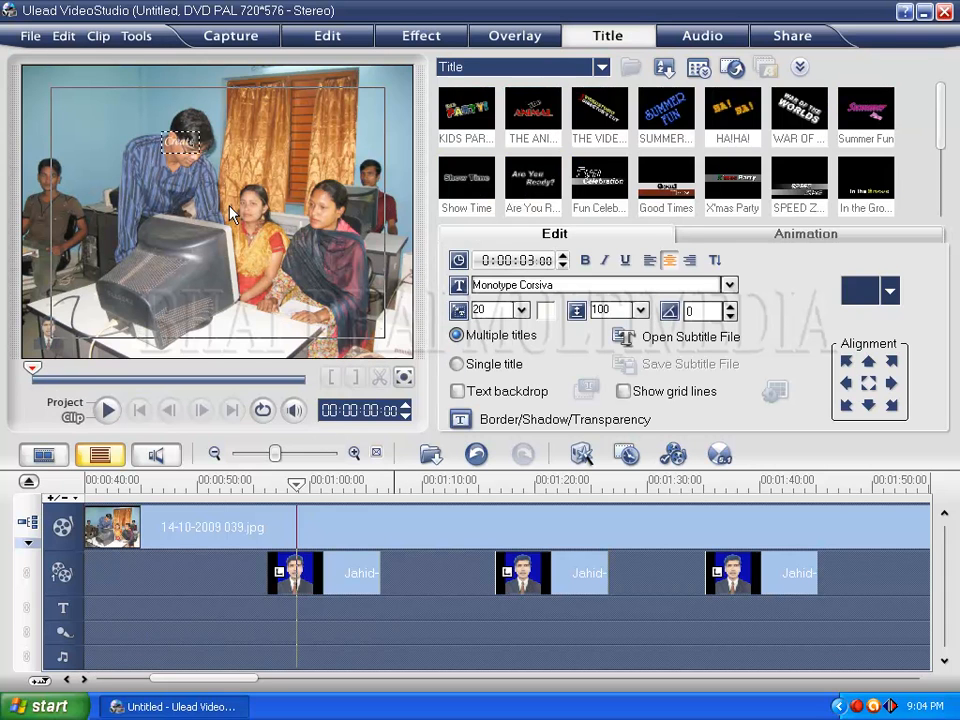
text(by Sha)
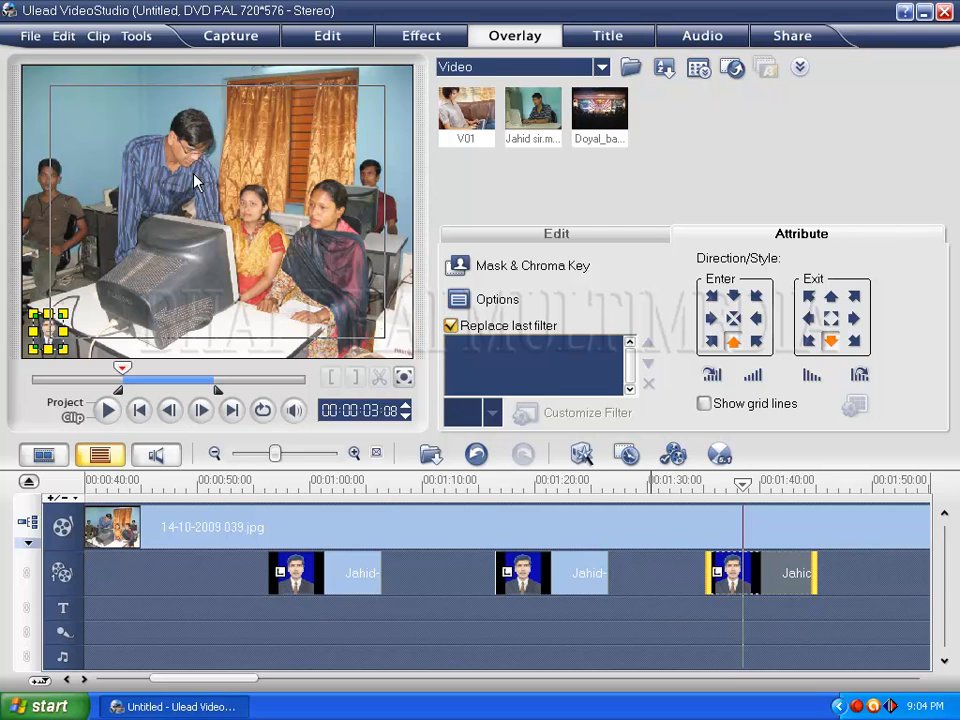
- Add a title on the preview reading "Created by-" followed by the creator's full name
click(596, 36)
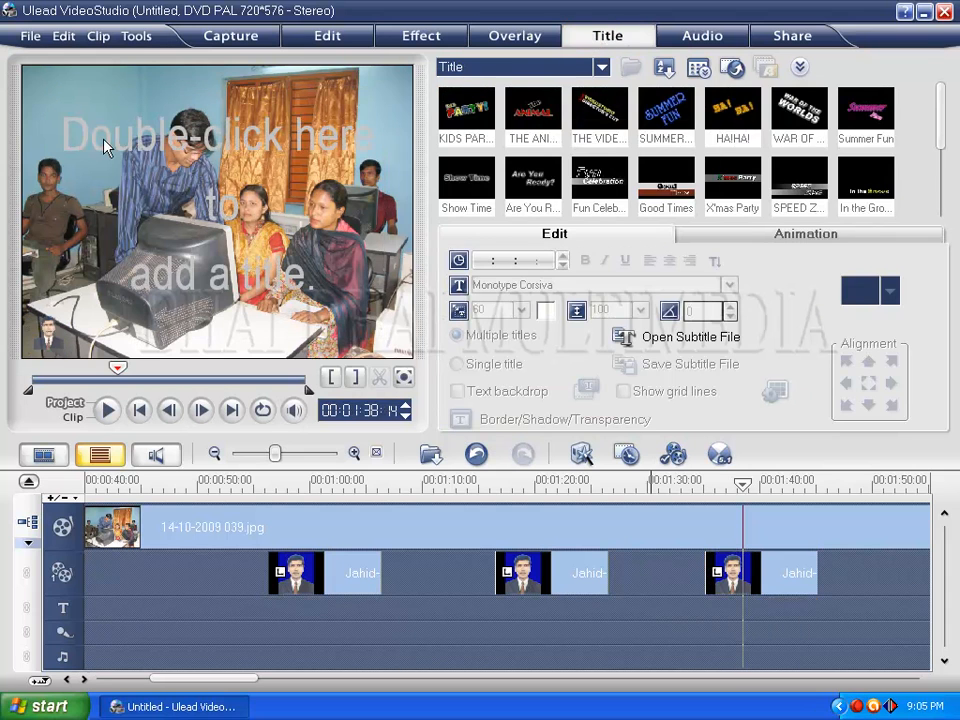
double_click(64, 142)
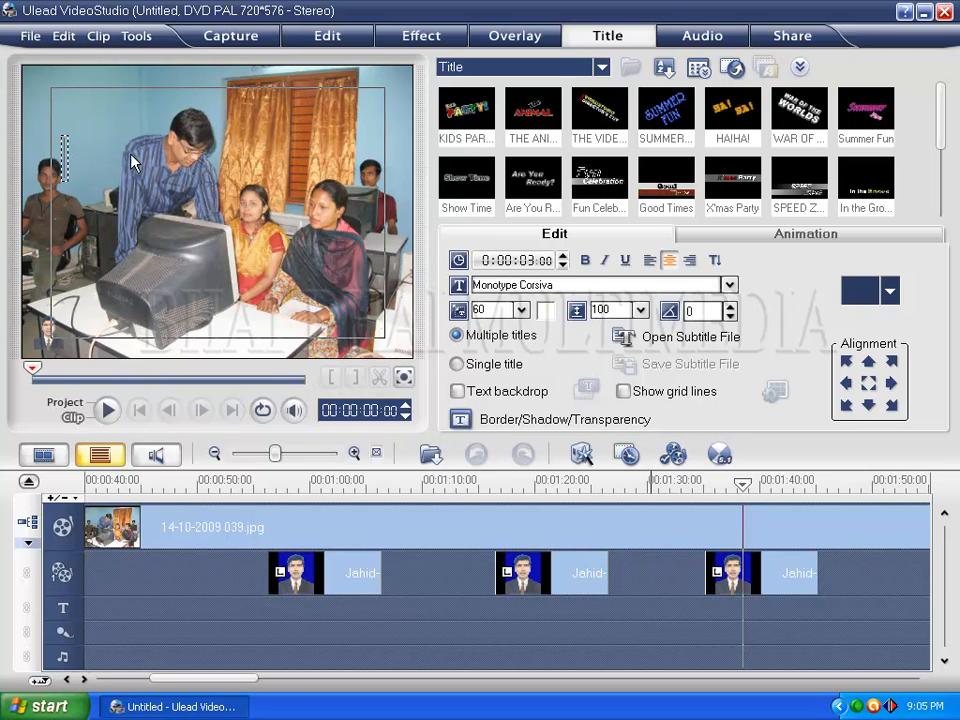
text(C)
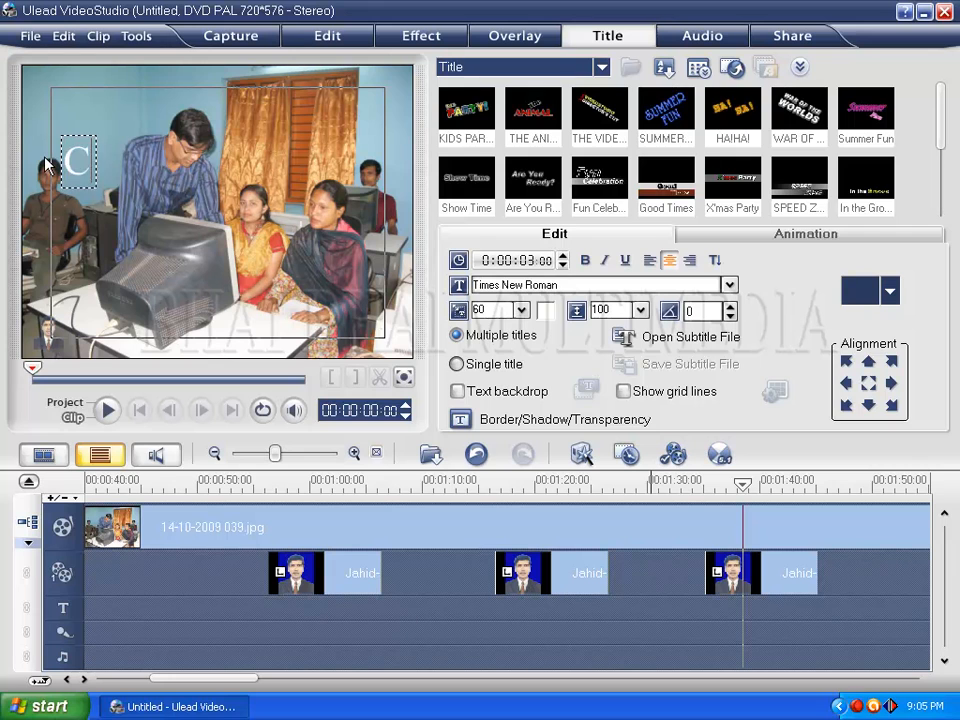
text(reated)
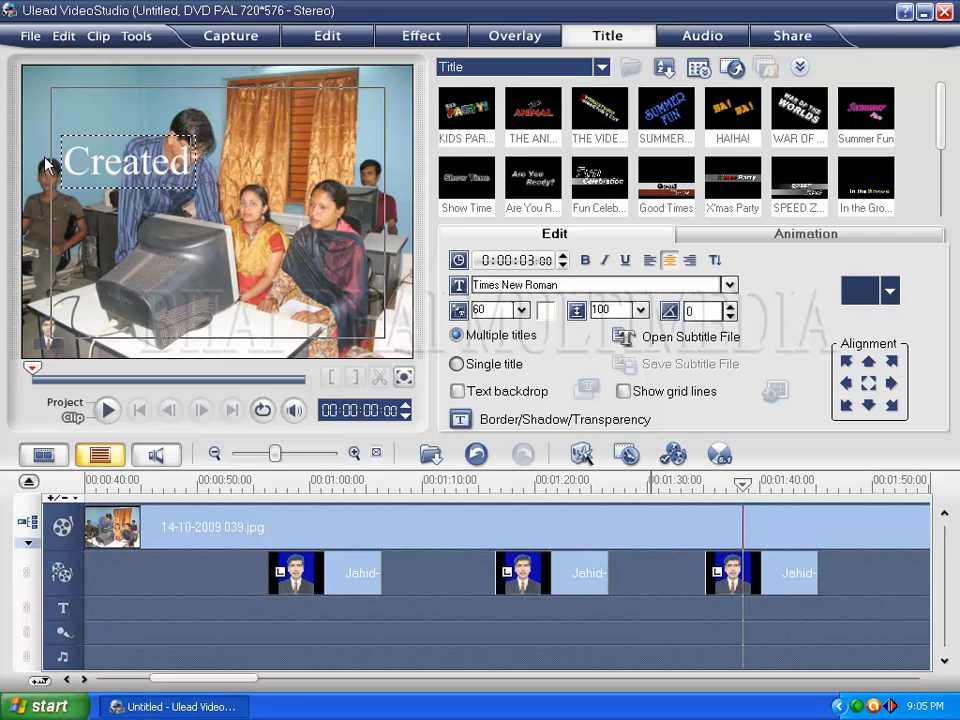
text( by-)
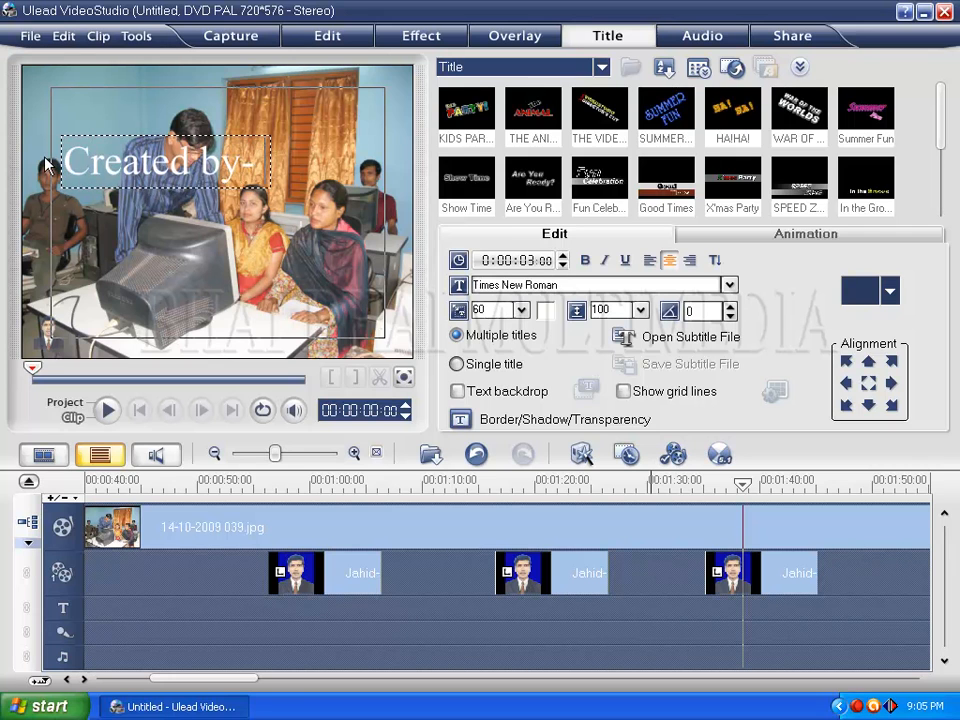
text( Sharif Jal)
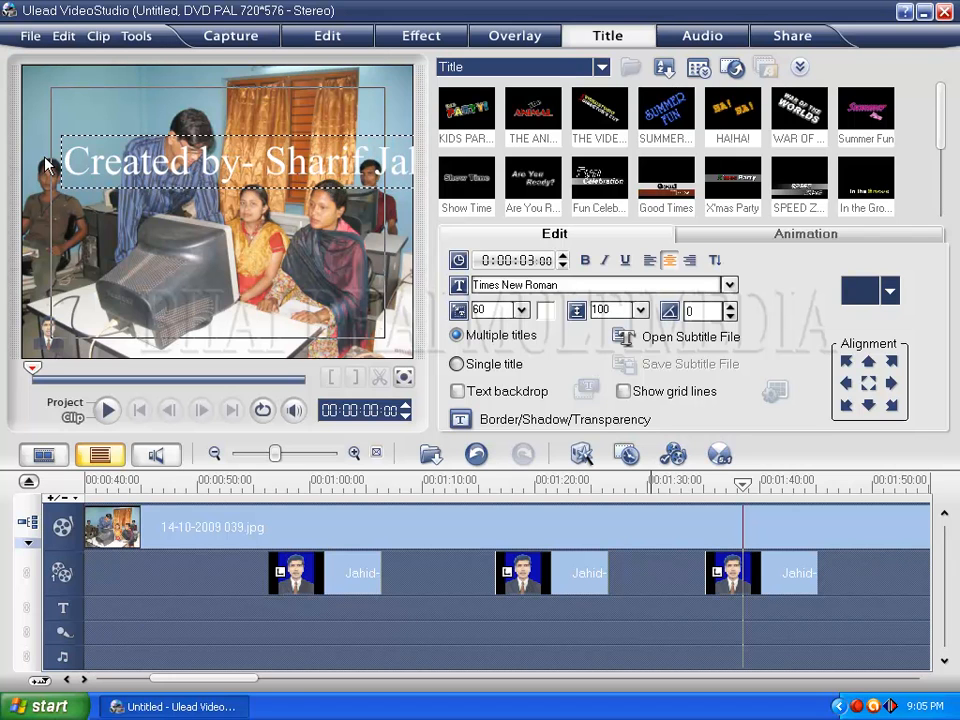
click(167, 237)
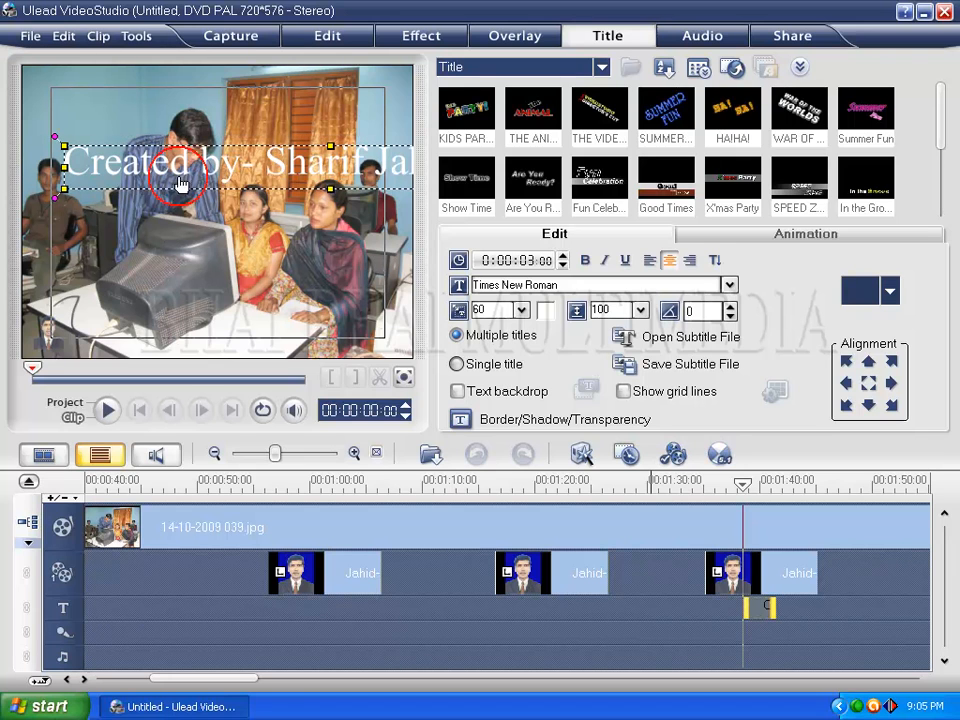
- Set the title's font size to 20 and move it to the picture's lower edge beside the small portrait
drag(487, 311, 436, 310)
text(20)
key(Return)
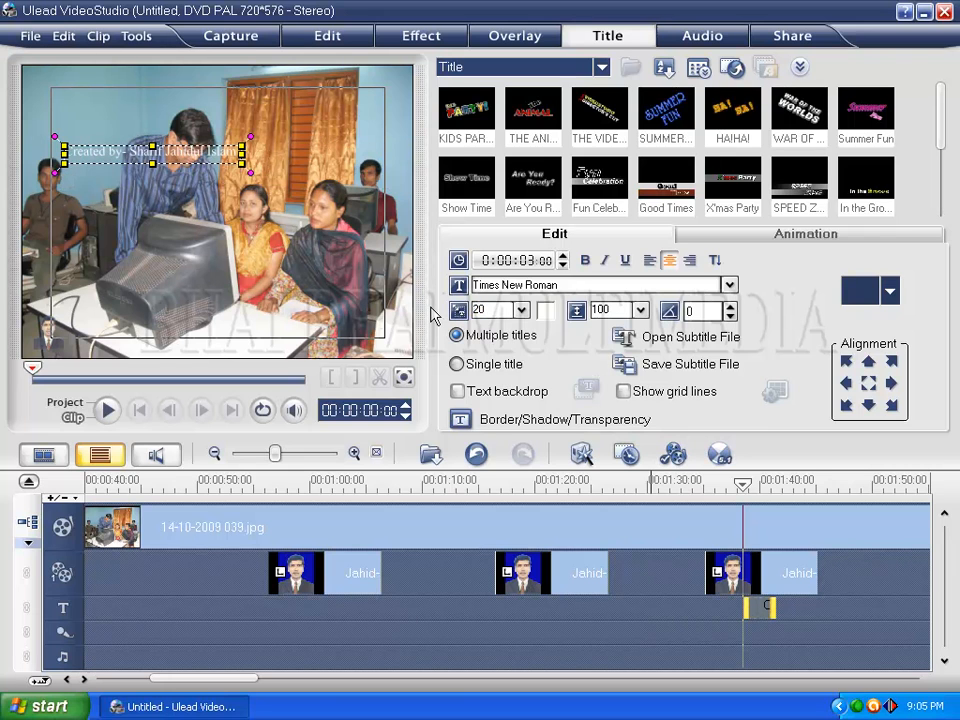
drag(100, 148, 112, 352)
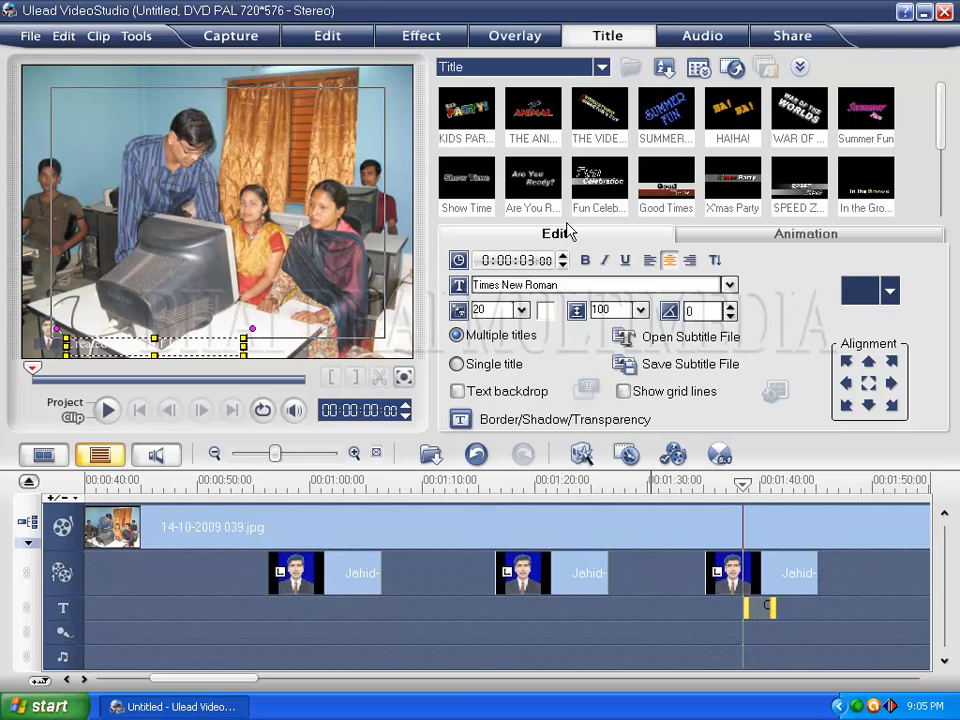
- Colour the title blue, and format only its "Created by-" part in yellow Monotype Corsiva
click(560, 312)
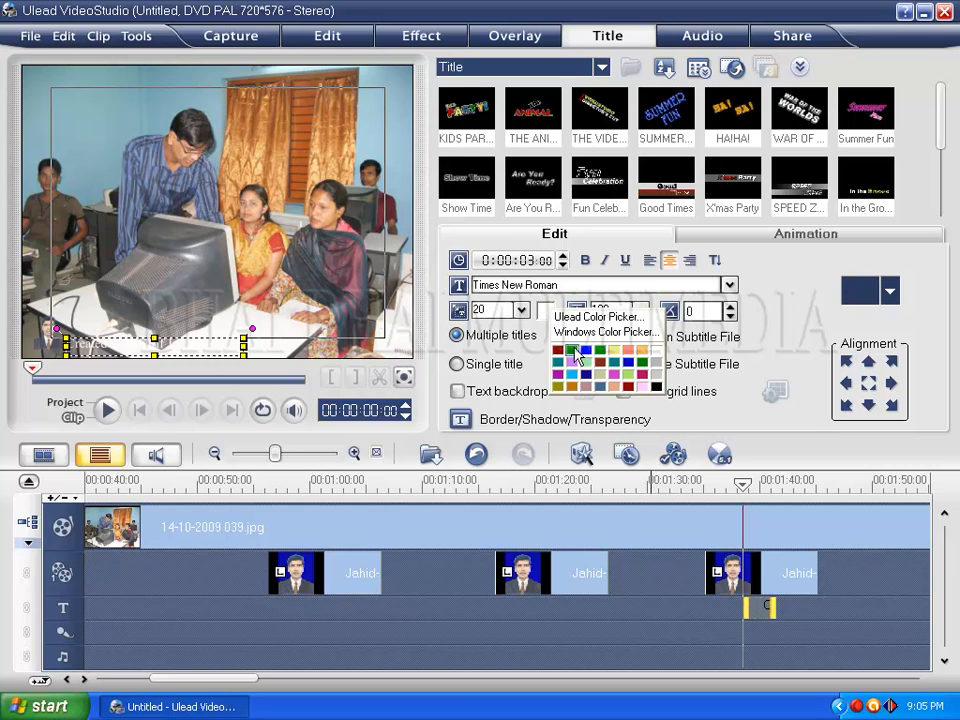
click(581, 350)
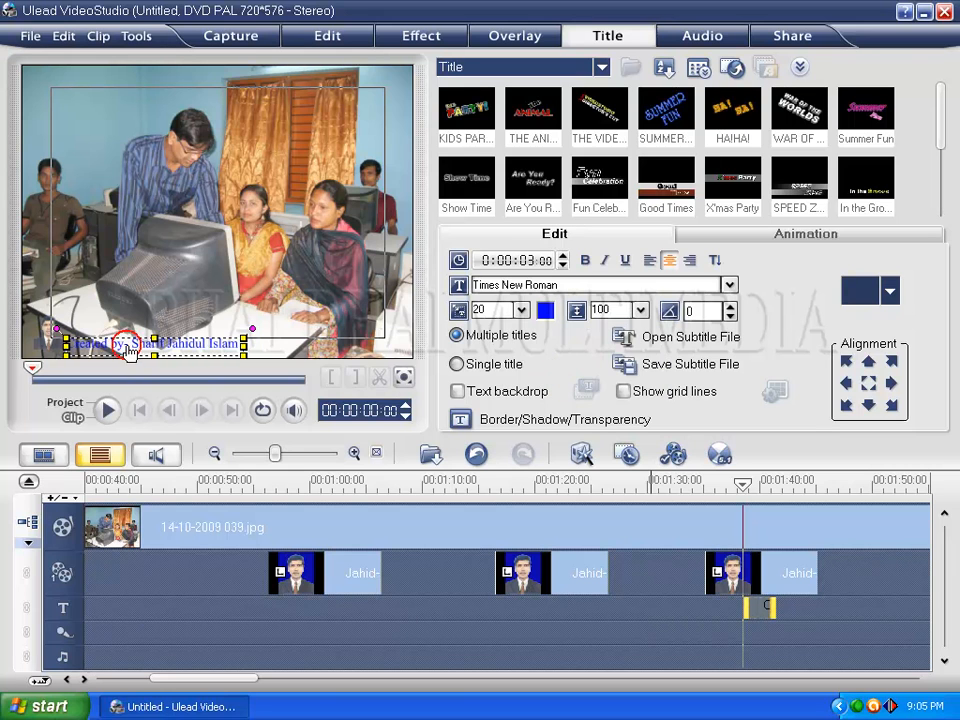
double_click(129, 344)
drag(129, 344, 50, 350)
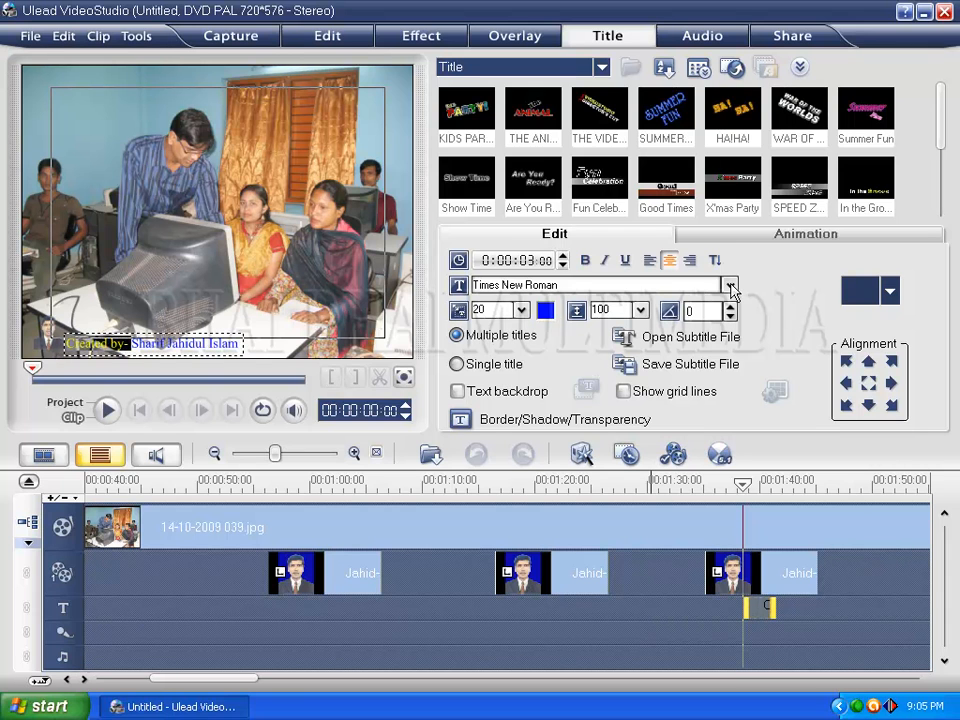
click(560, 285)
click(548, 413)
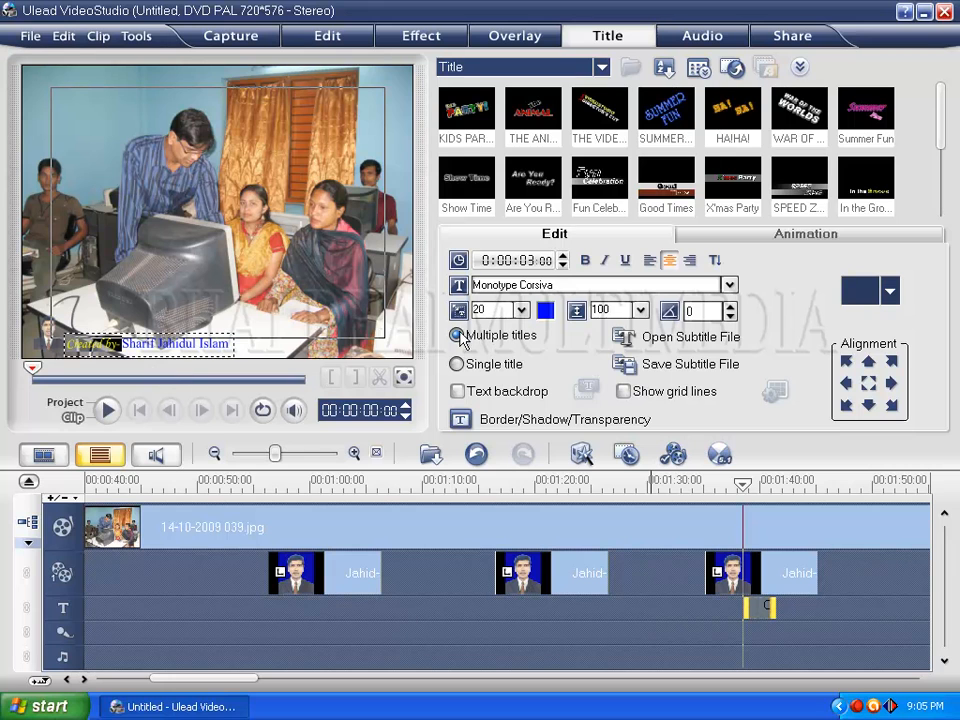
click(548, 314)
click(616, 366)
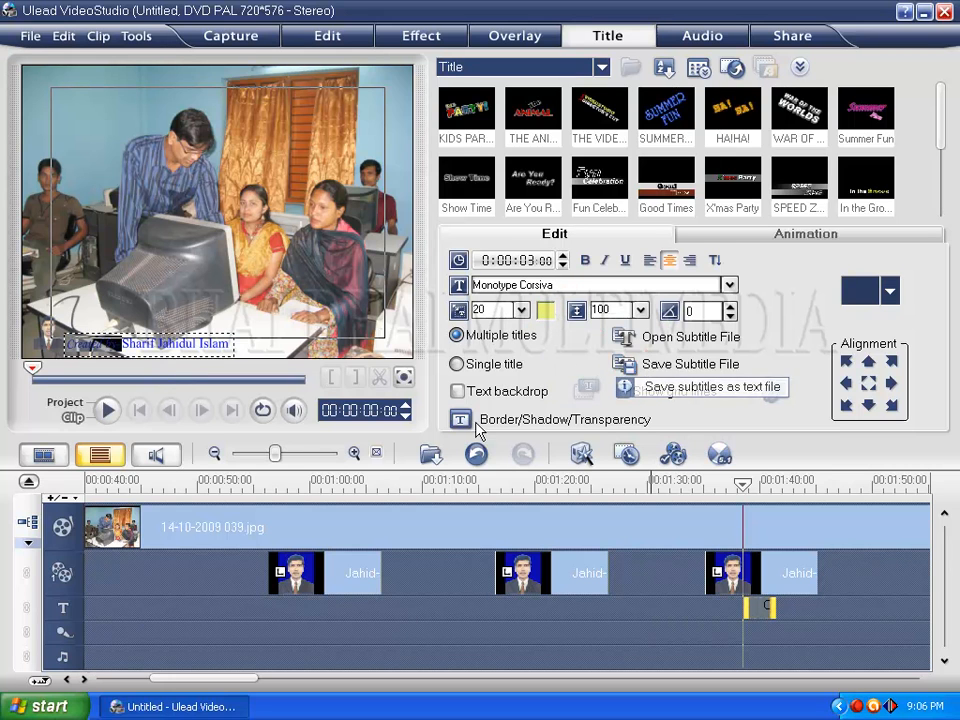
- Move the title clip beneath the first portrait overlay and extend it to the overlay's full 10-second length
click(334, 575)
drag(762, 606, 294, 616)
drag(353, 613, 381, 615)
click(304, 480)
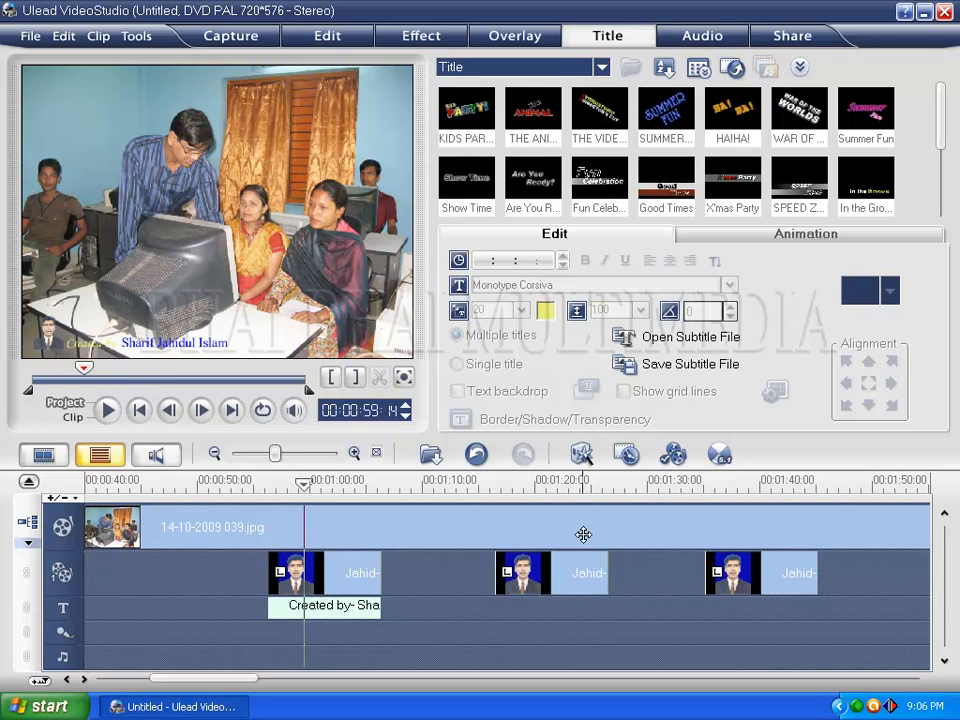
- Store the title clip in the title library and place copies beneath the second and third portrait overlays
click(364, 606)
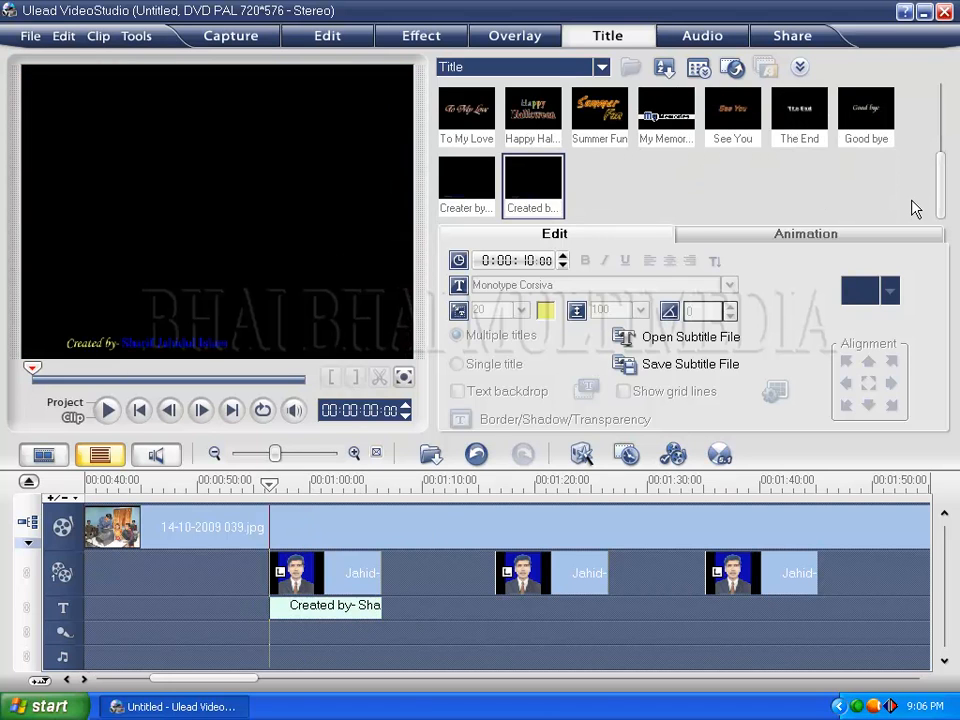
drag(528, 195, 552, 592)
drag(536, 205, 705, 610)
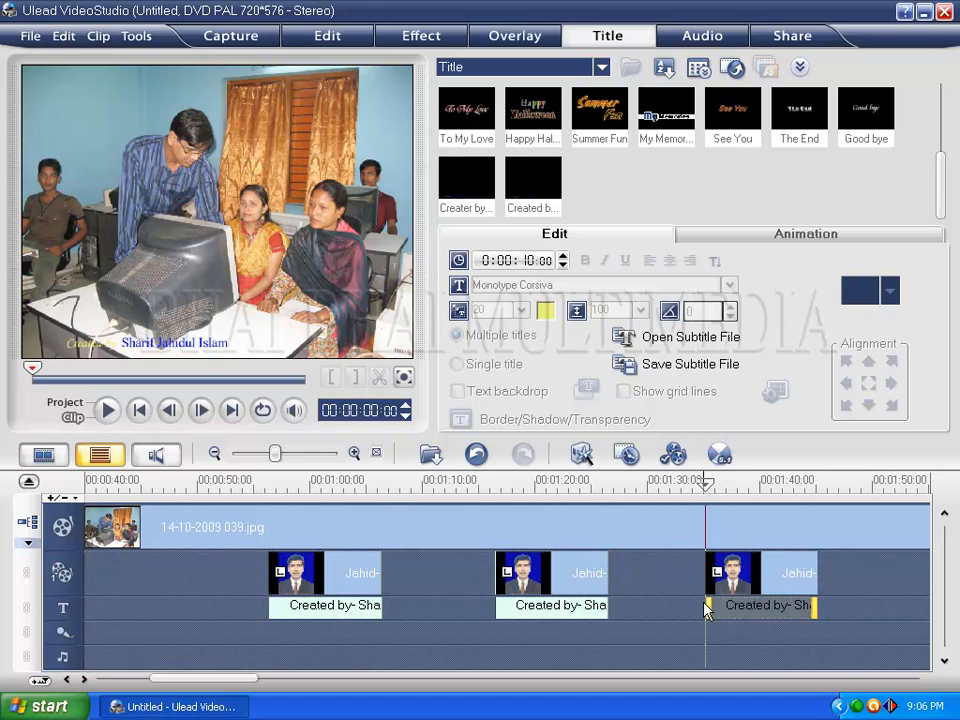
- Add 08. Chupi Chupi.mp3 at the start of the voice track and trim the background photo to 0:05:07:16 to match it
click(604, 67)
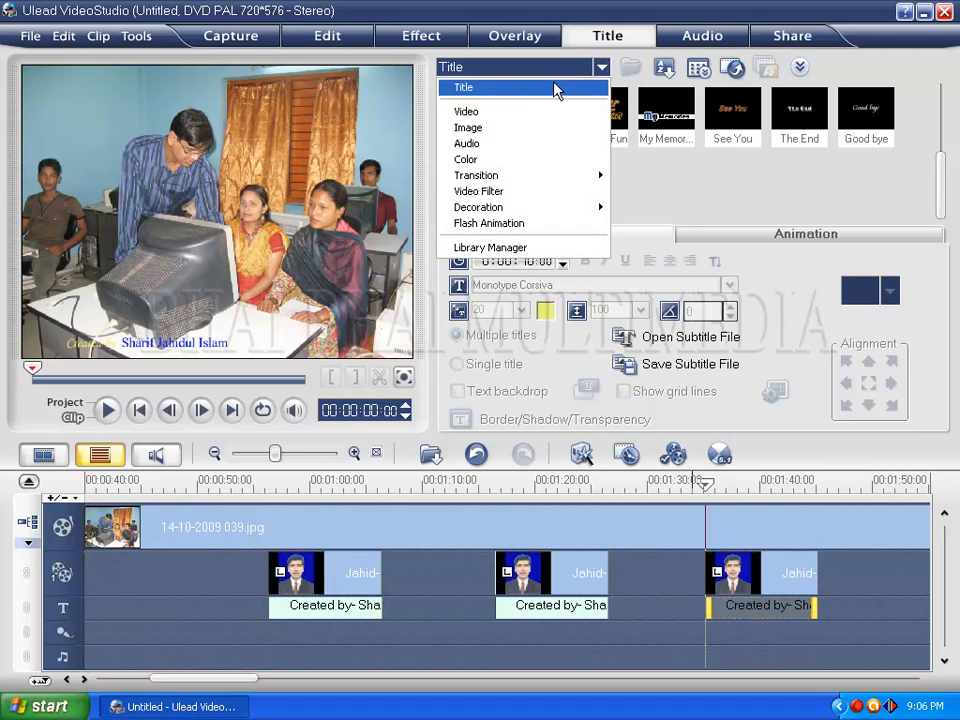
click(487, 145)
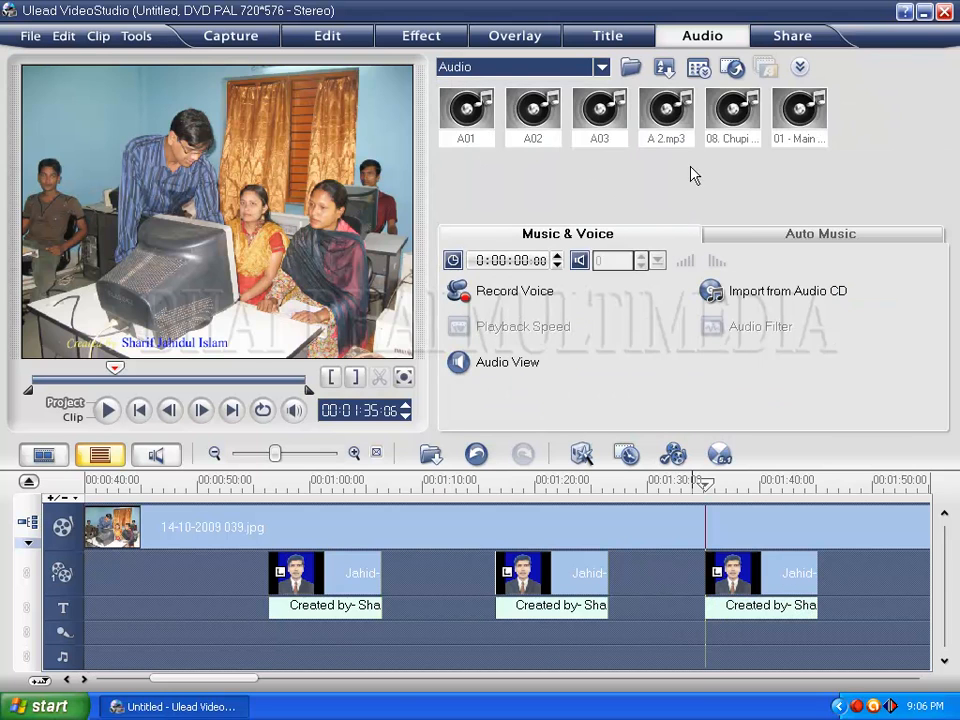
click(733, 128)
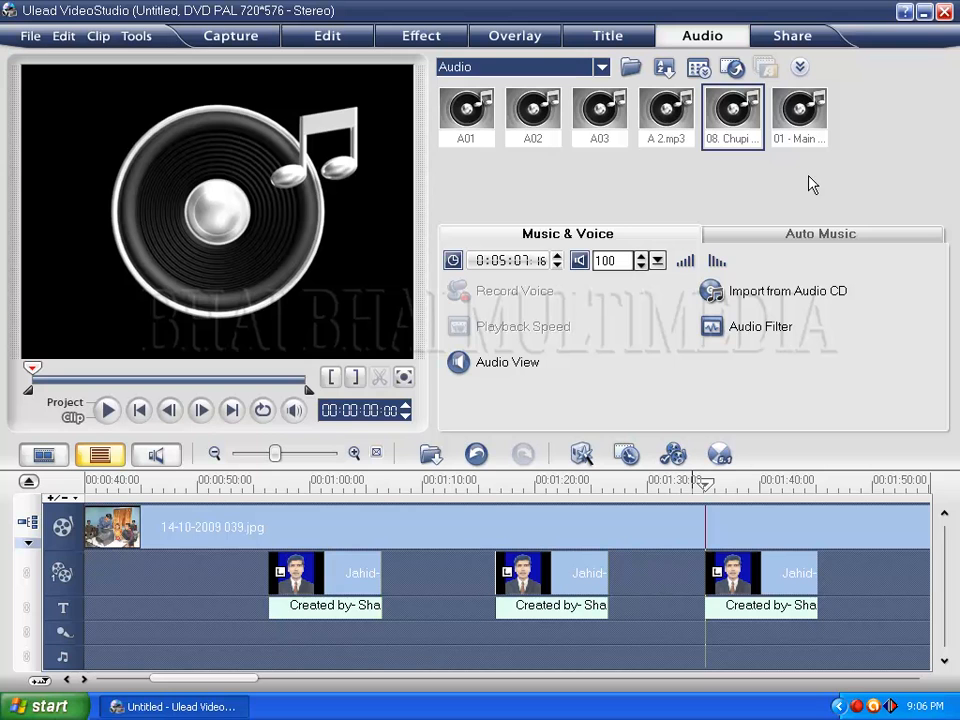
click(736, 138)
drag(736, 138, 110, 640)
drag(275, 454, 242, 457)
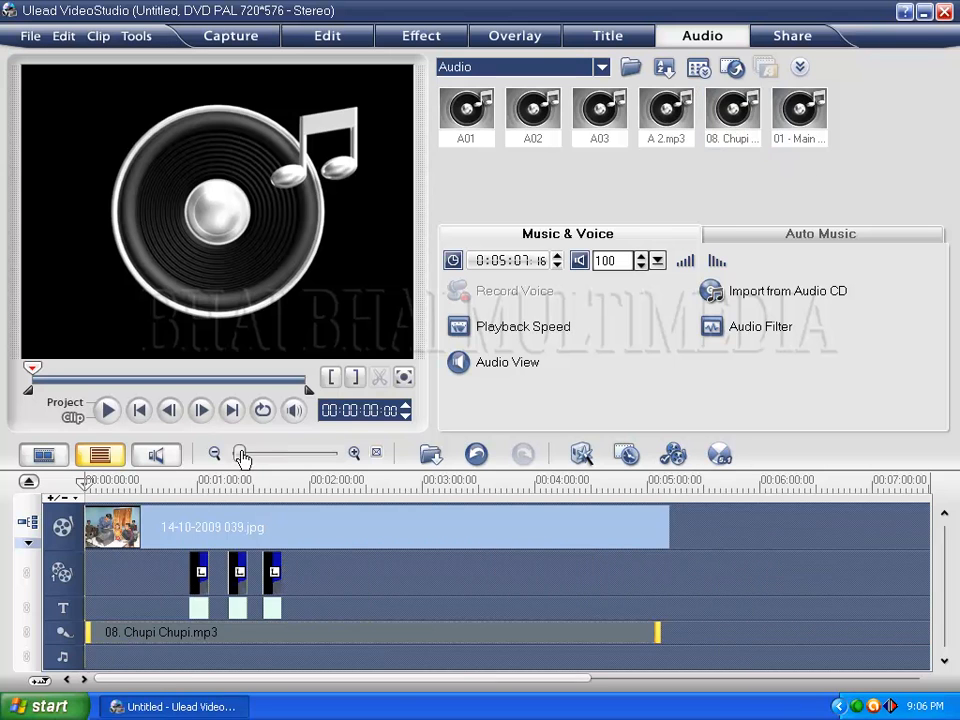
click(661, 522)
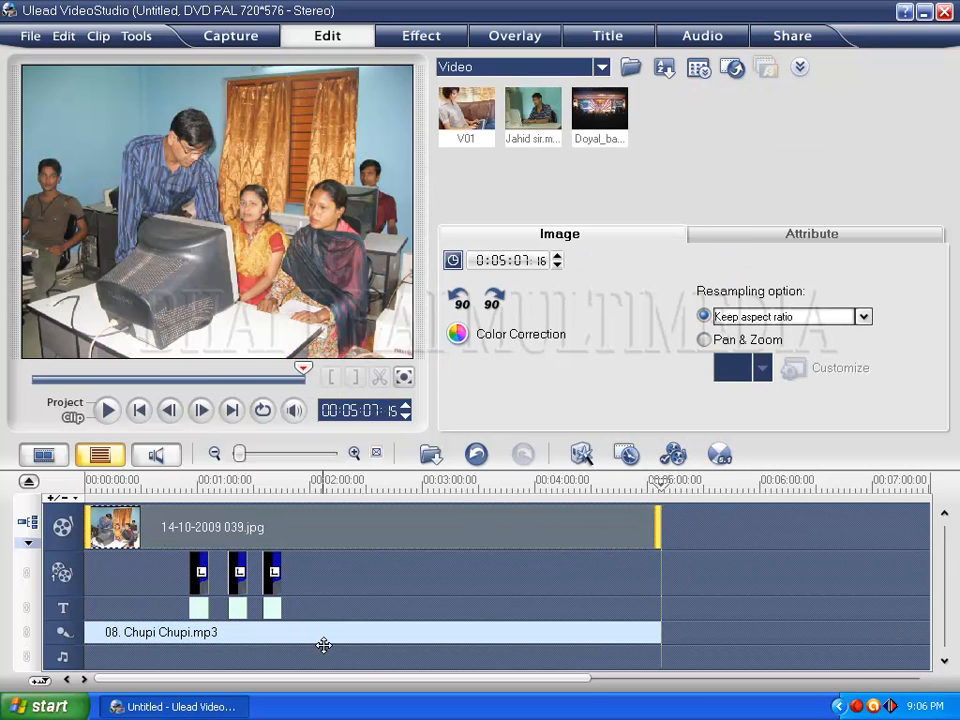
- Preview the opening seconds of the project from the beginning
click(86, 482)
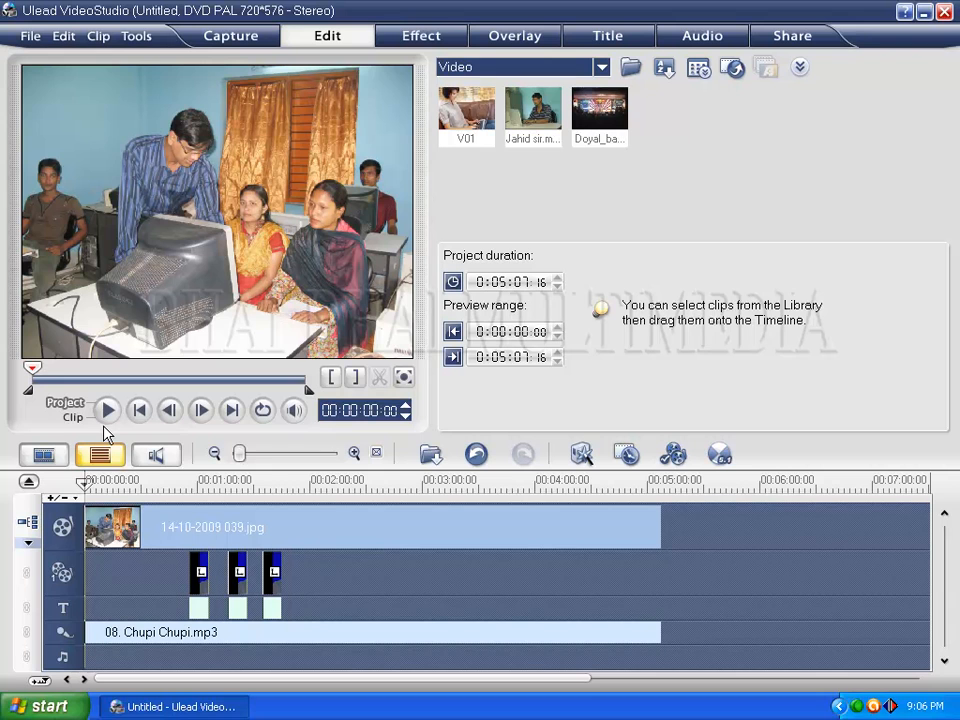
click(107, 410)
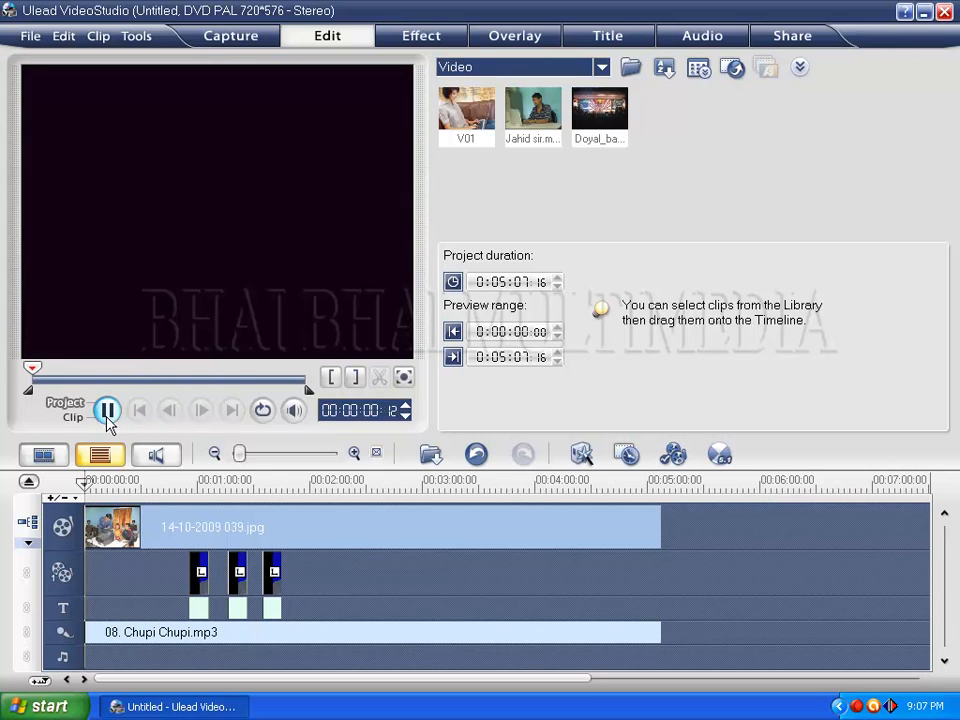
click(107, 414)
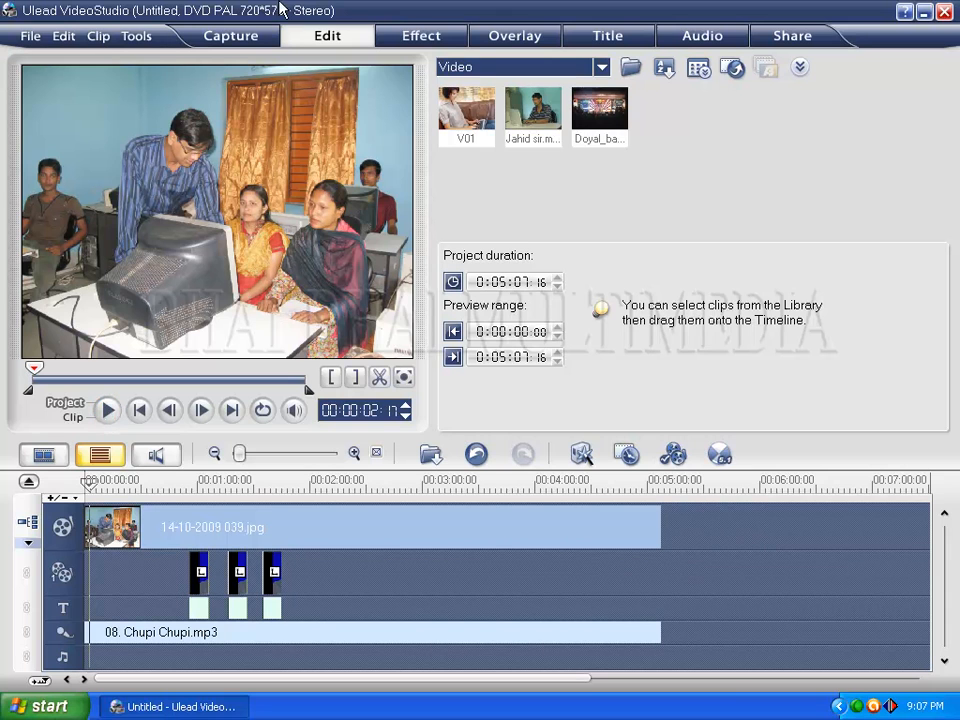
- Render the project as a PAL VCD video file named 789 on the Desktop
click(793, 36)
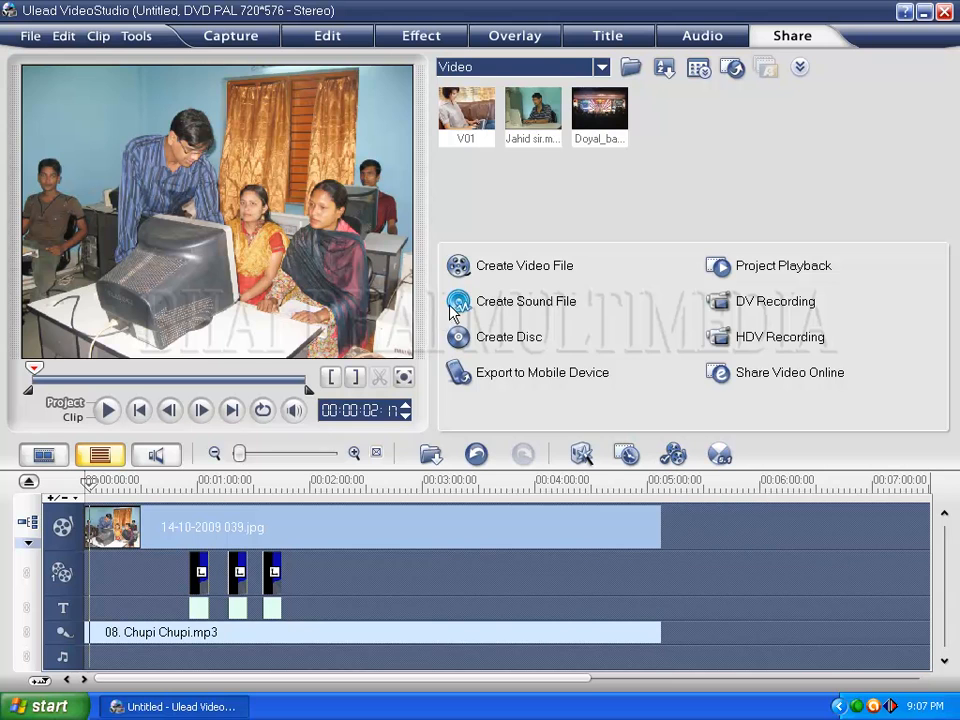
click(459, 268)
mouse_move(520, 380)
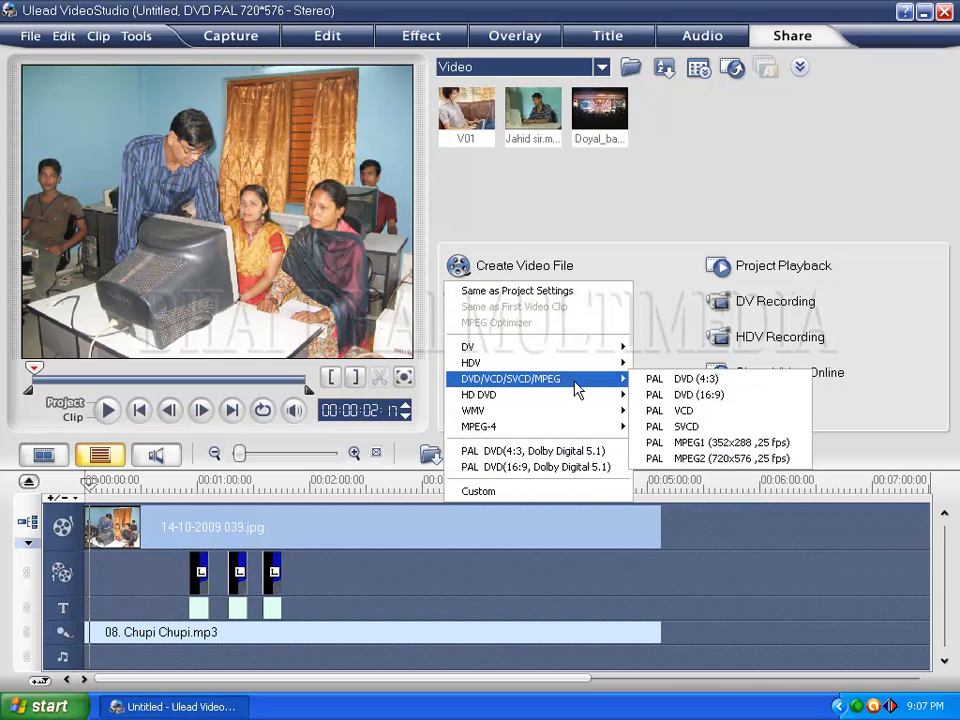
click(660, 410)
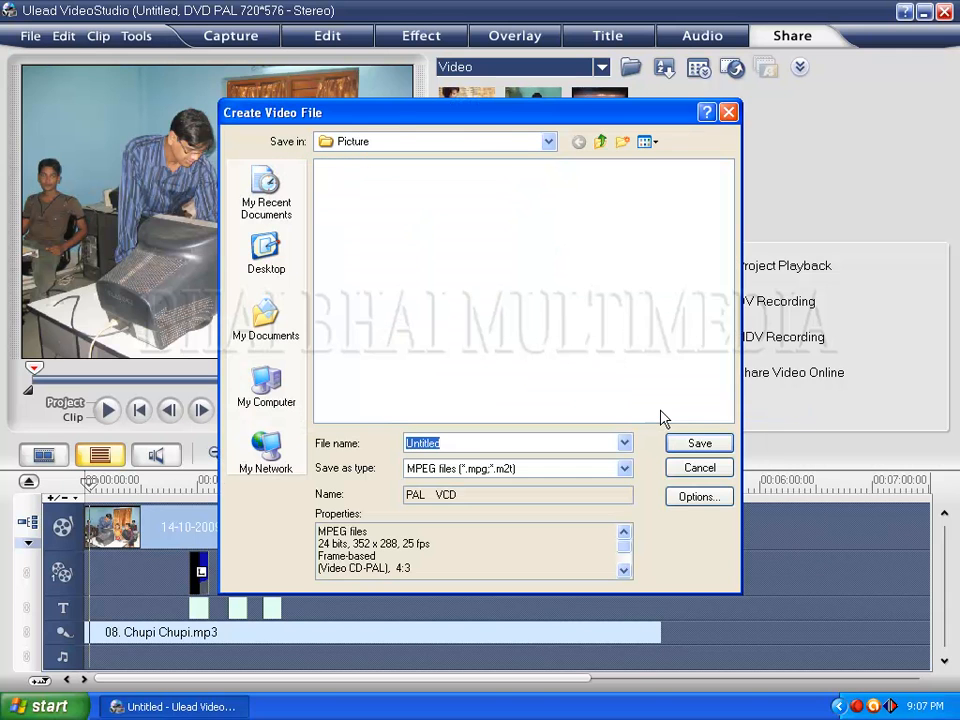
click(471, 141)
click(358, 175)
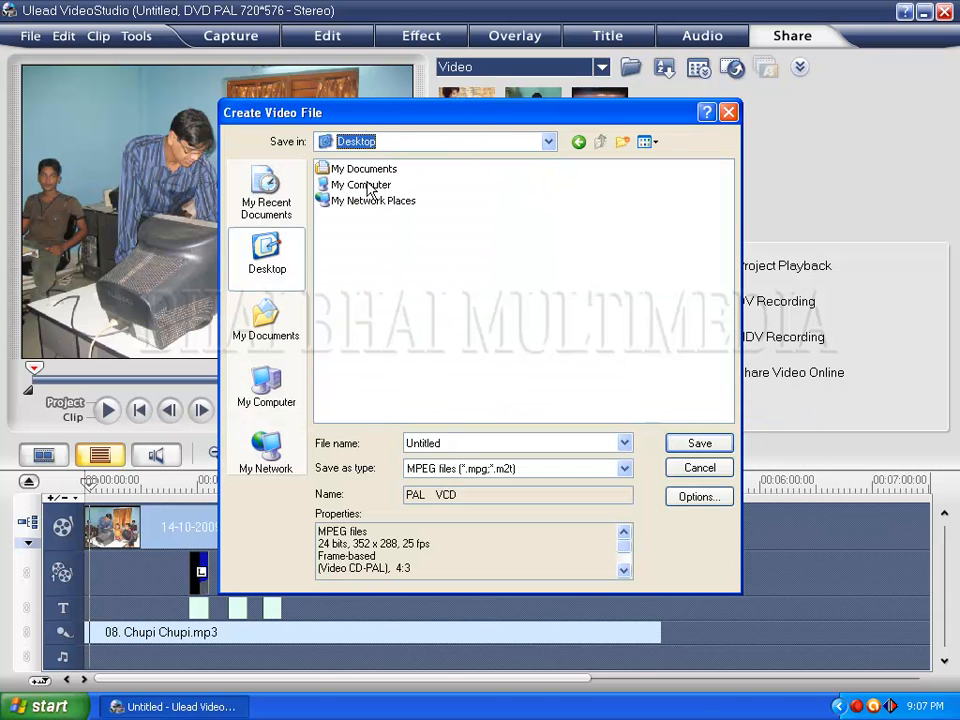
double_click(455, 443)
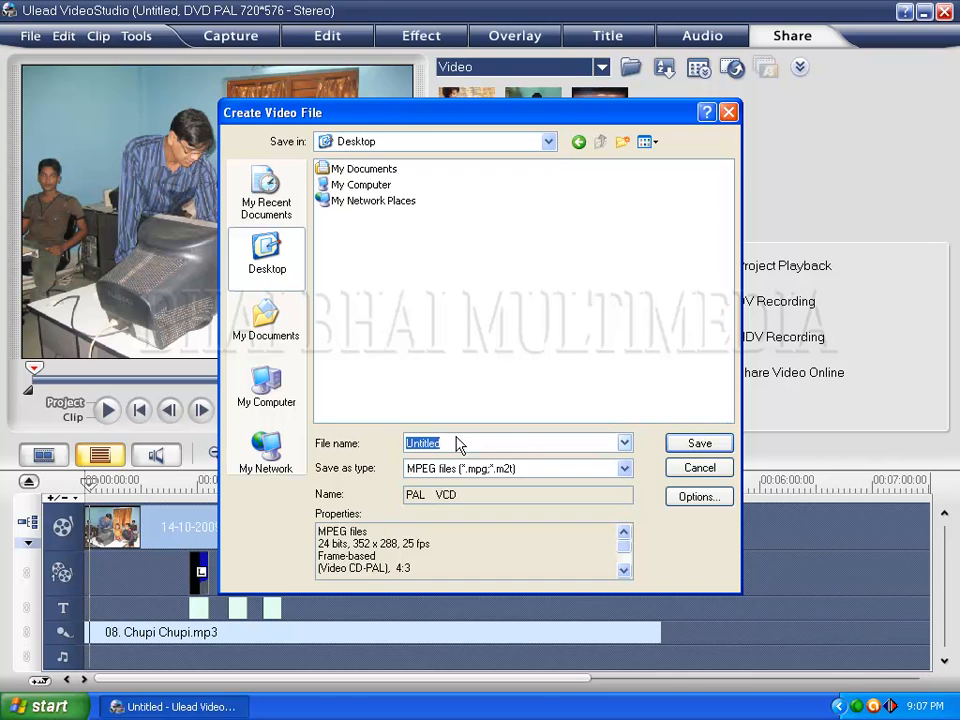
text(789)
click(700, 443)
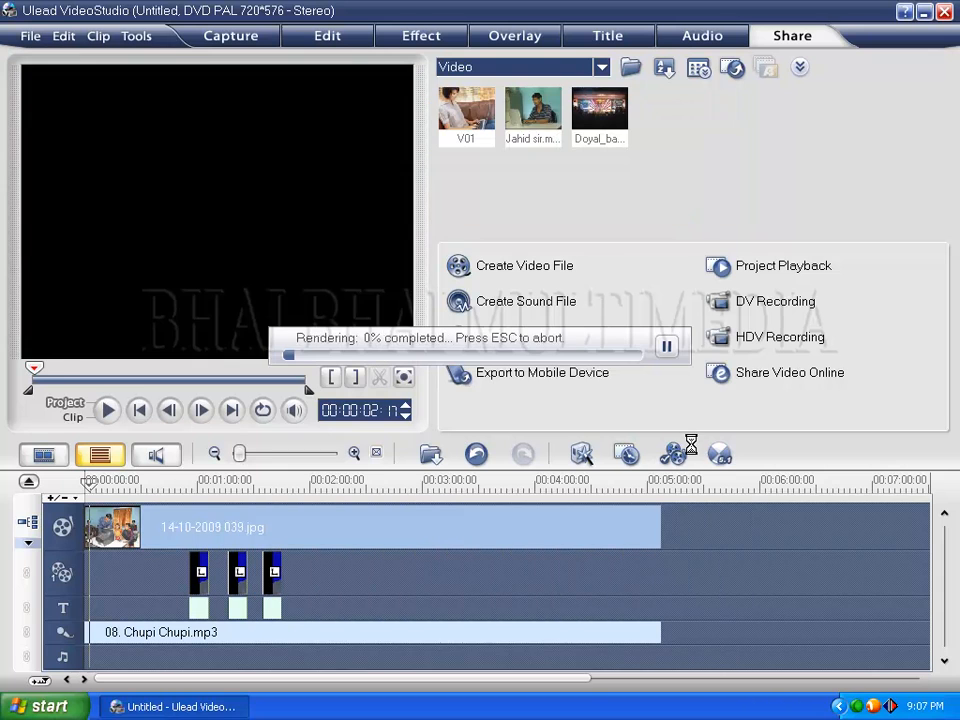